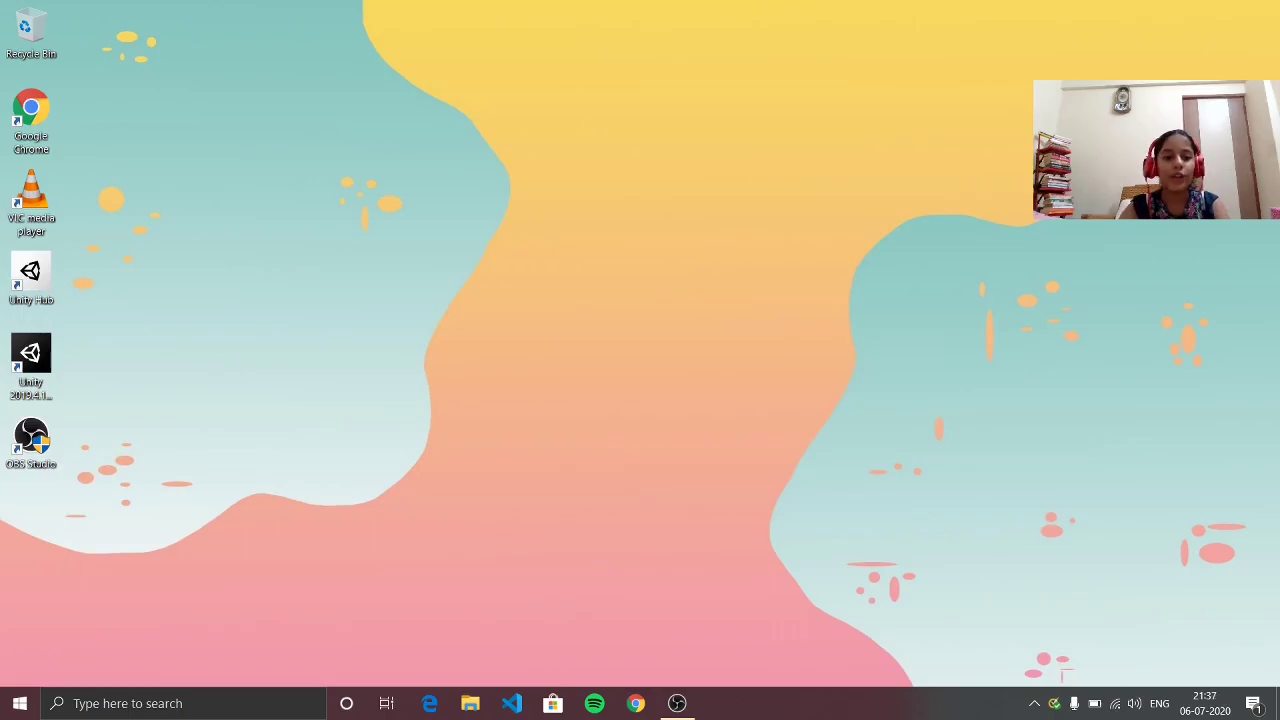
Launch Adobe Photoshop 2020 from the Windows Start menu app list
left_click(19, 703)
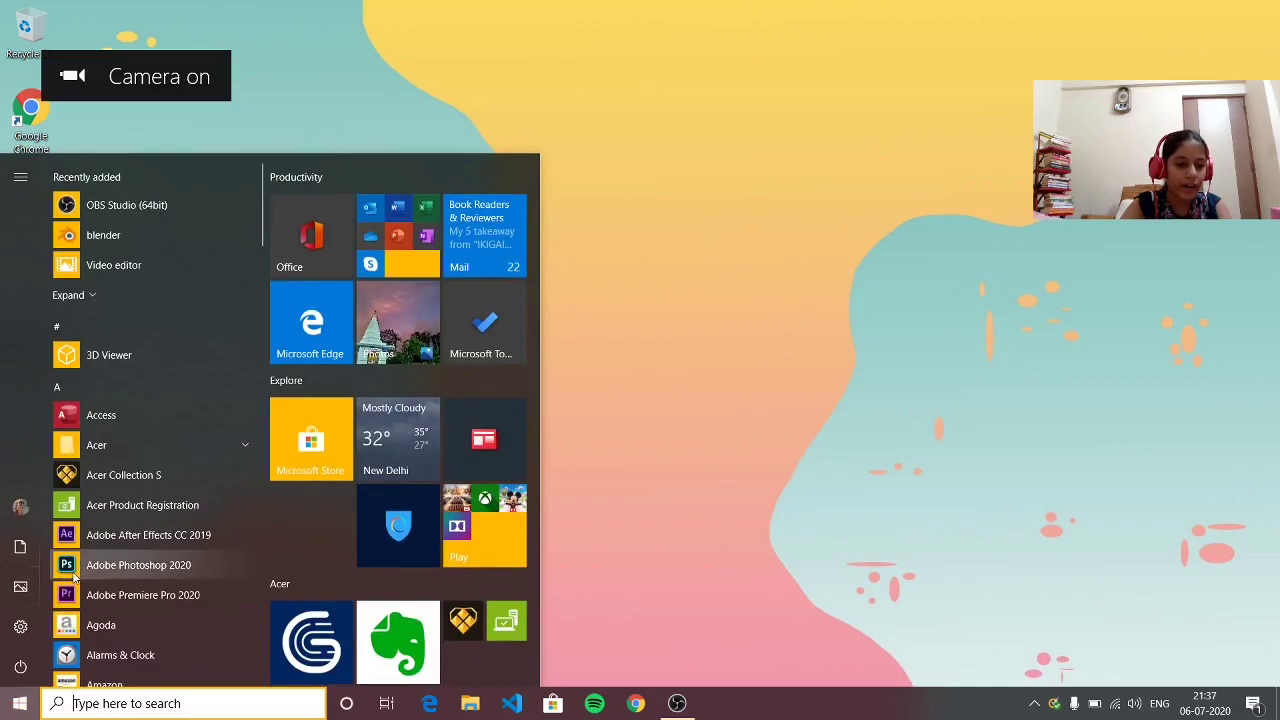
left_click(160, 565)
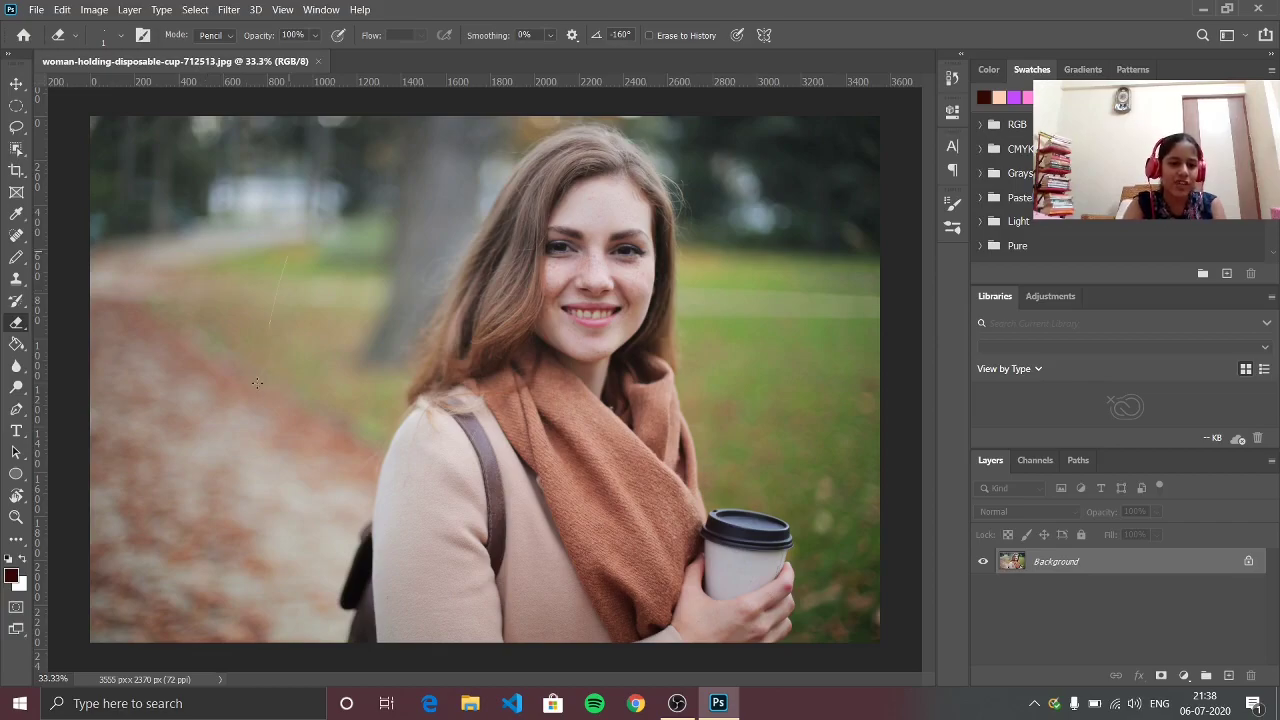
Undo the stray eraser stroke and switch to the Background Eraser Tool
key("ctrl+z")
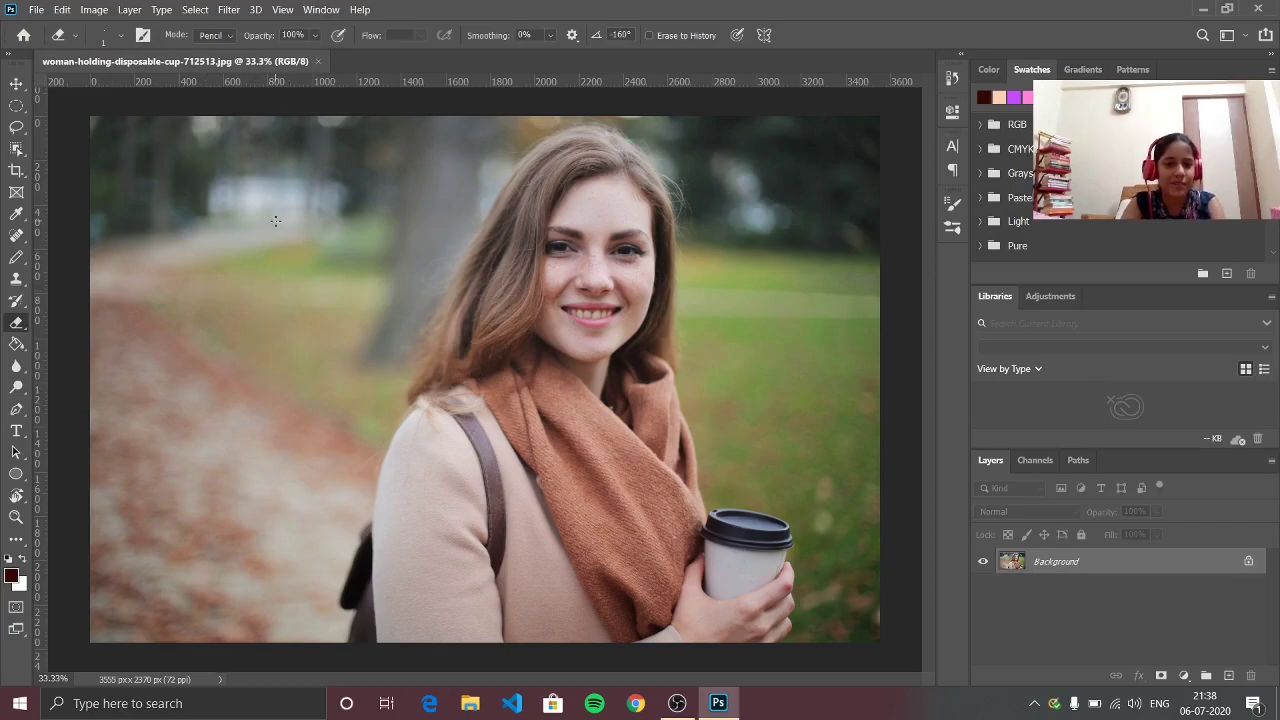
right_click(12, 325)
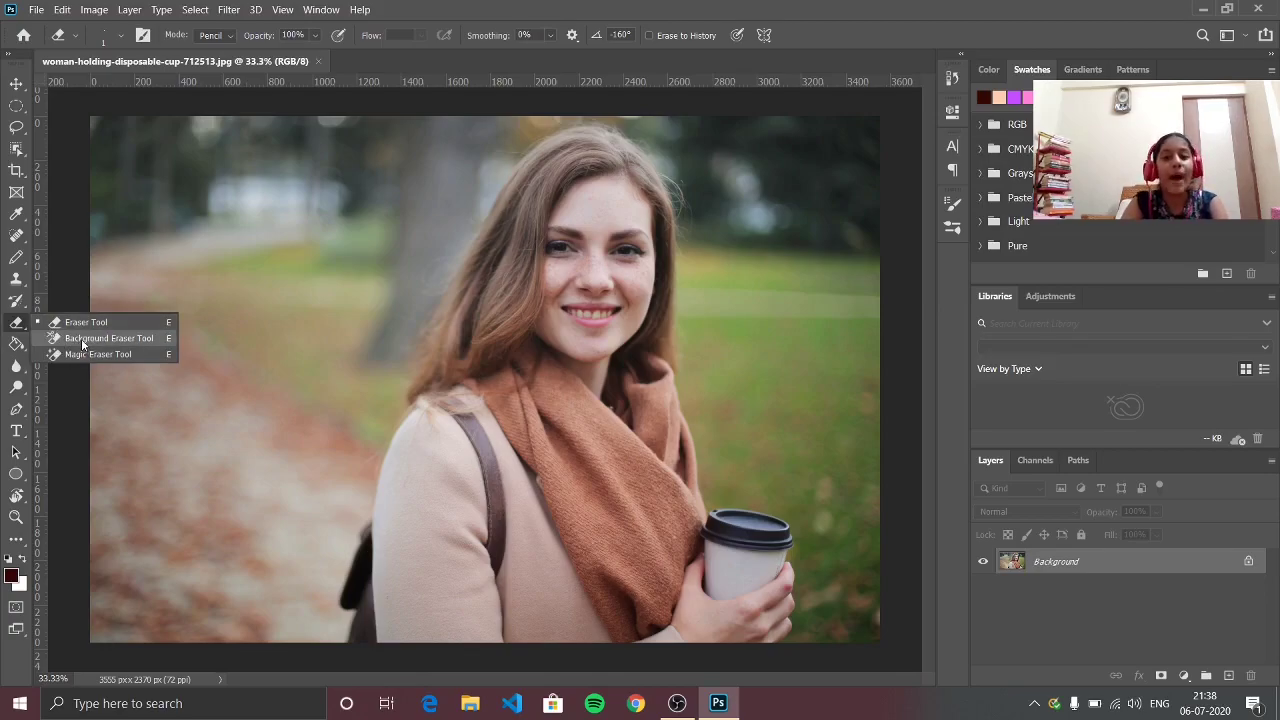
left_click(83, 341)
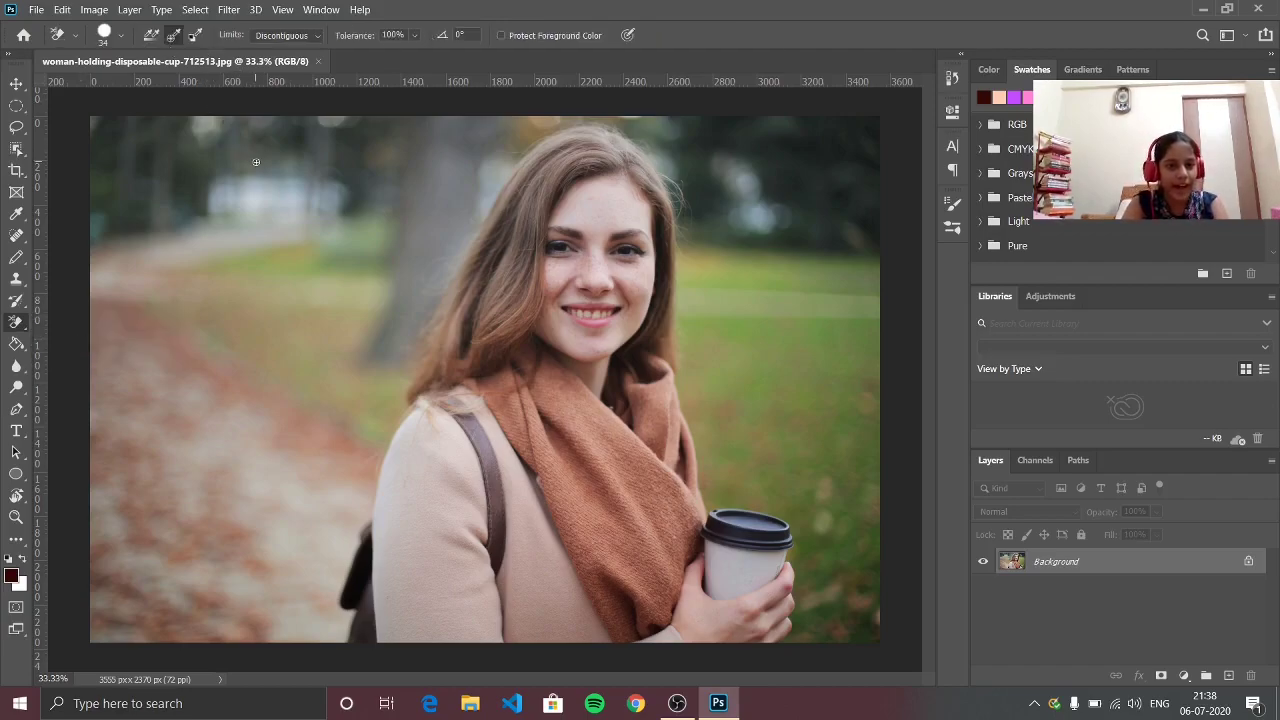
Test background-eraser strokes across the park, hair and face, undoing each one
mouse_move(256, 162)
left_mouse_down()
mouse_move(232, 285)
mouse_move(336, 146)
mouse_move(394, 114)
mouse_move(352, 333)
mouse_move(496, 308)
mouse_move(499, 172)
mouse_move(446, 343)
mouse_move(503, 280)
left_mouse_up()
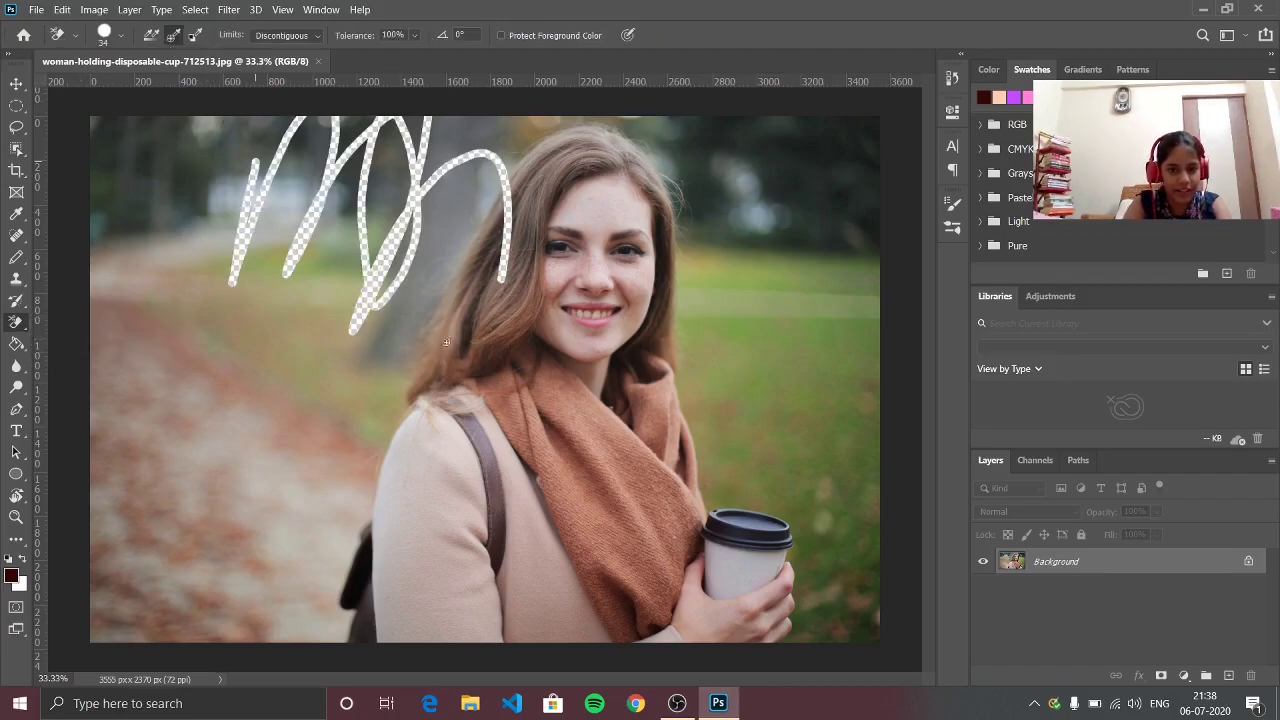
mouse_move(446, 342)
left_mouse_down()
mouse_move(515, 175)
mouse_move(580, 125)
left_mouse_up()
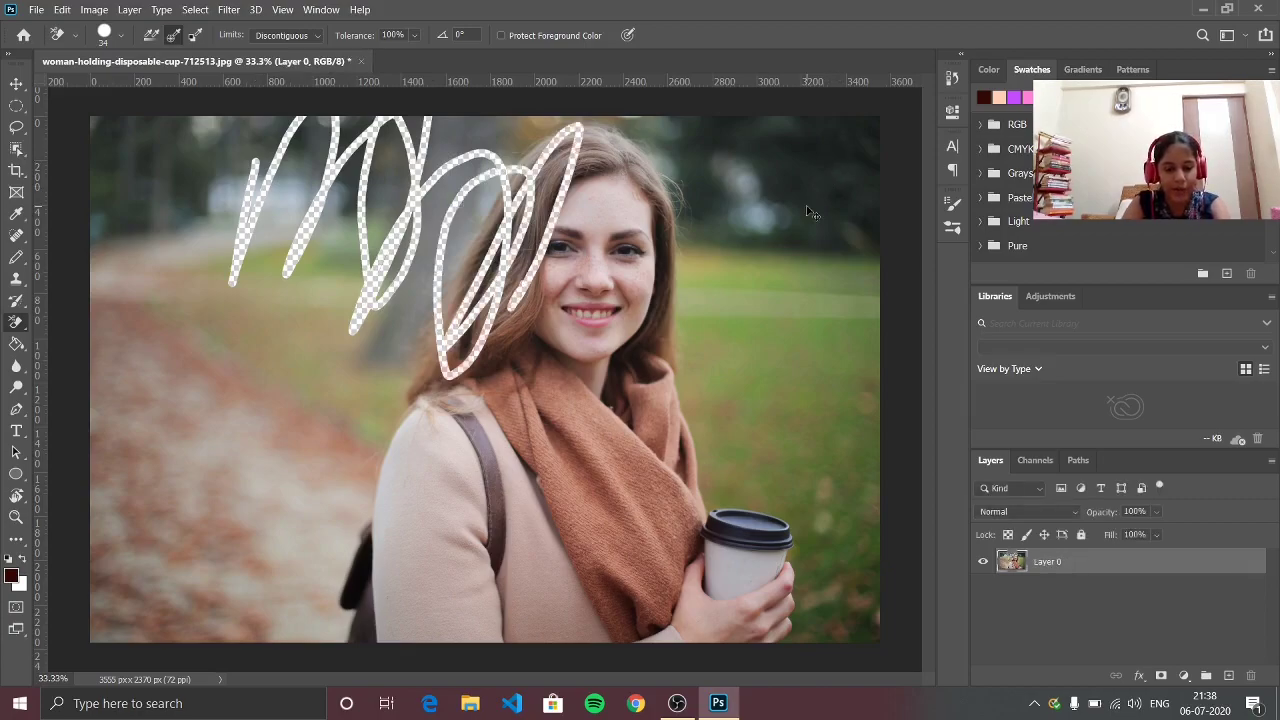
key("ctrl+z")
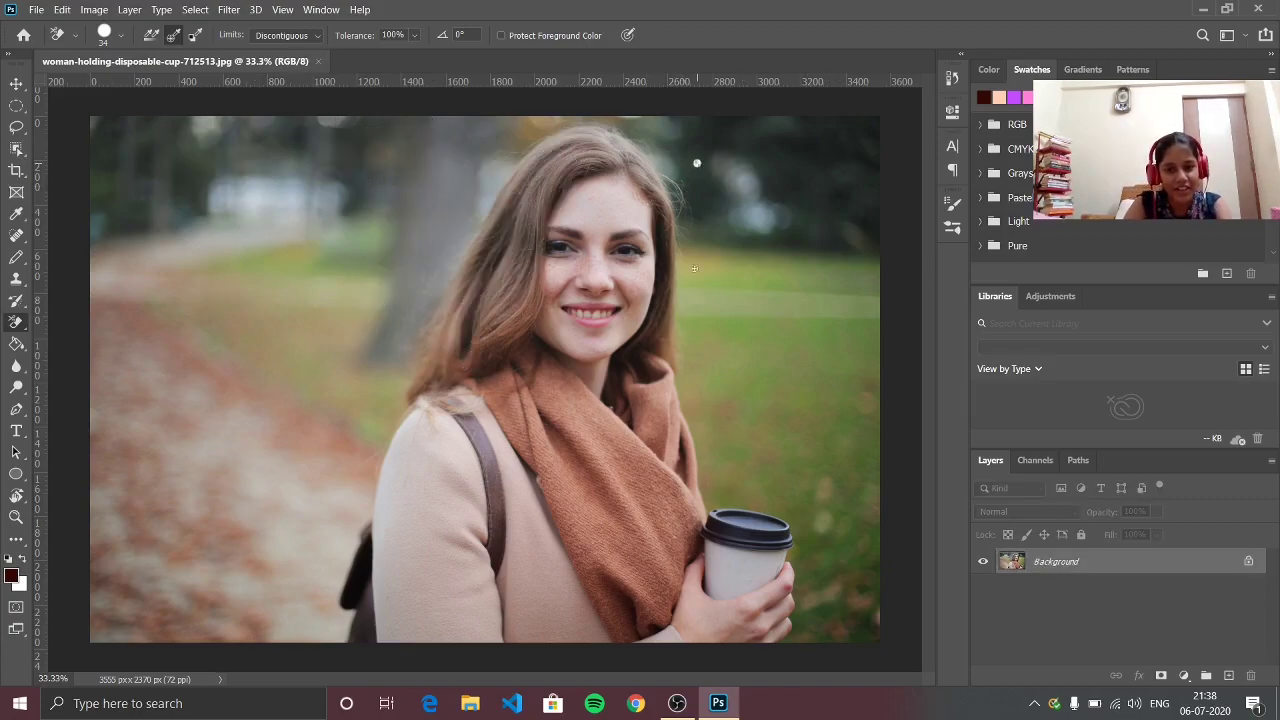
mouse_move(697, 163)
left_mouse_down()
mouse_move(535, 215)
mouse_move(632, 392)
mouse_move(653, 383)
mouse_move(585, 330)
mouse_move(578, 215)
left_mouse_up()
key("ctrl+z")
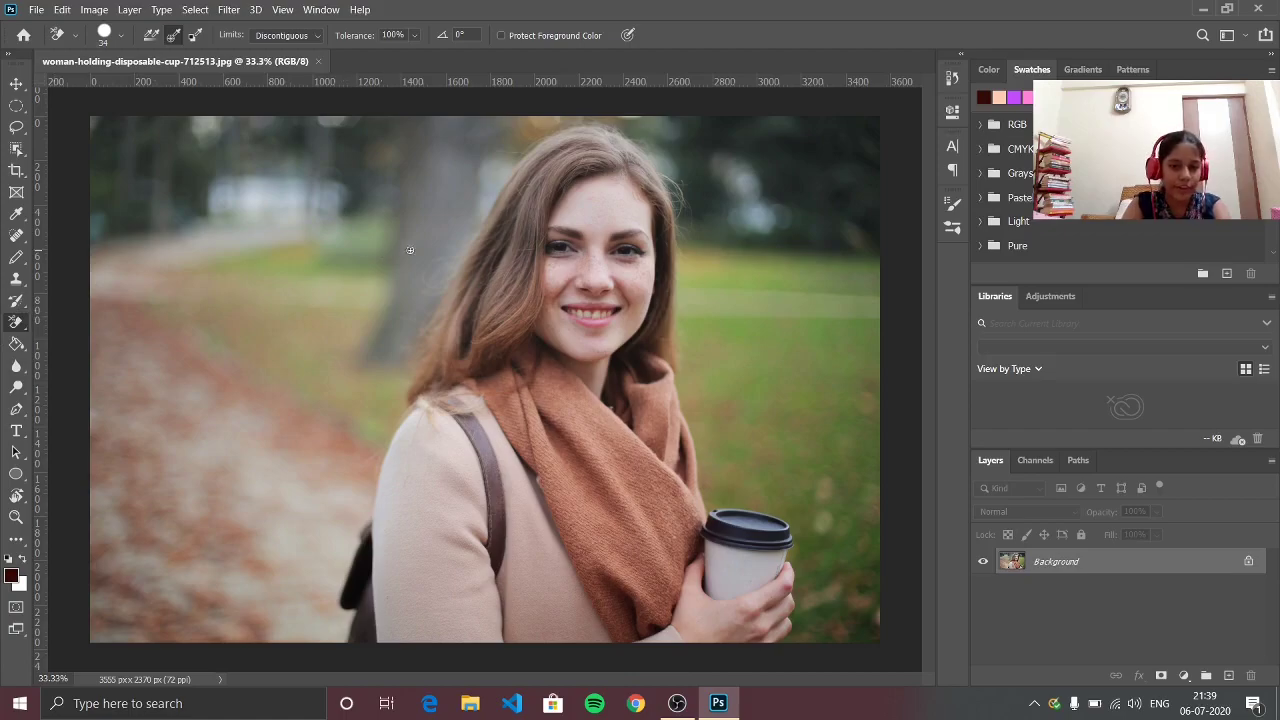
left_click_drag(436, 266, 428, 268)
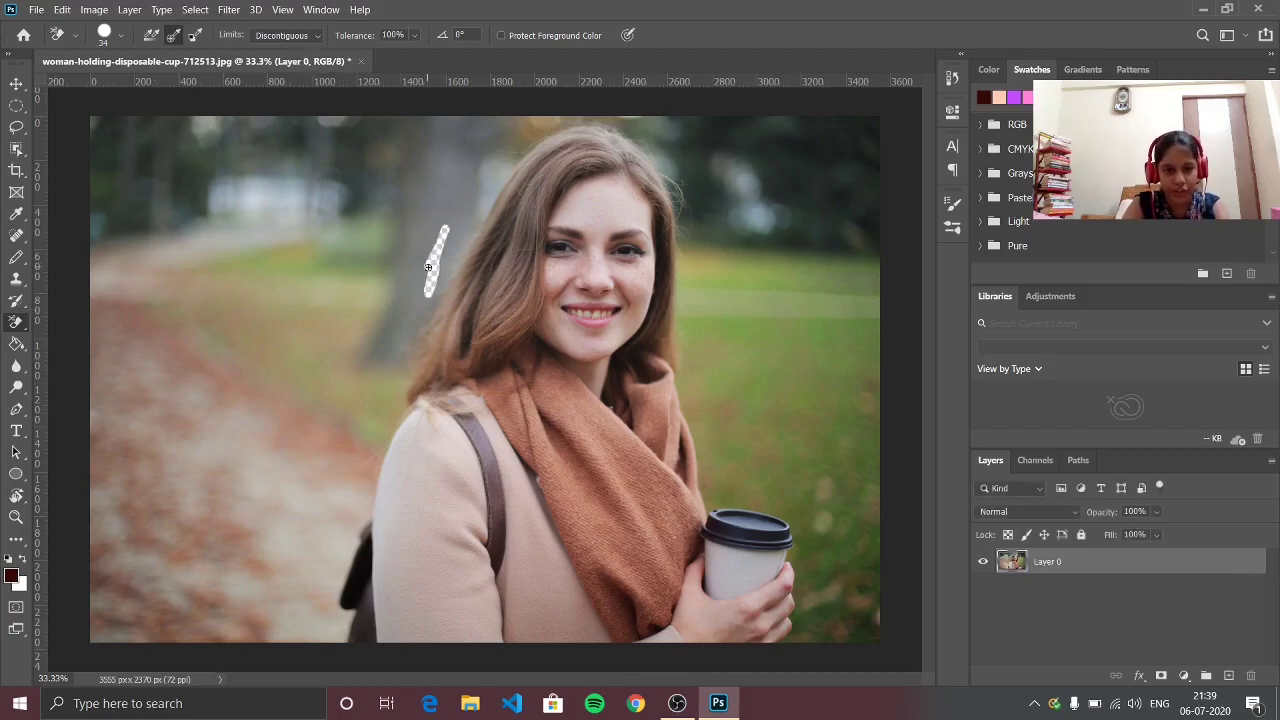
key("ctrl+z")
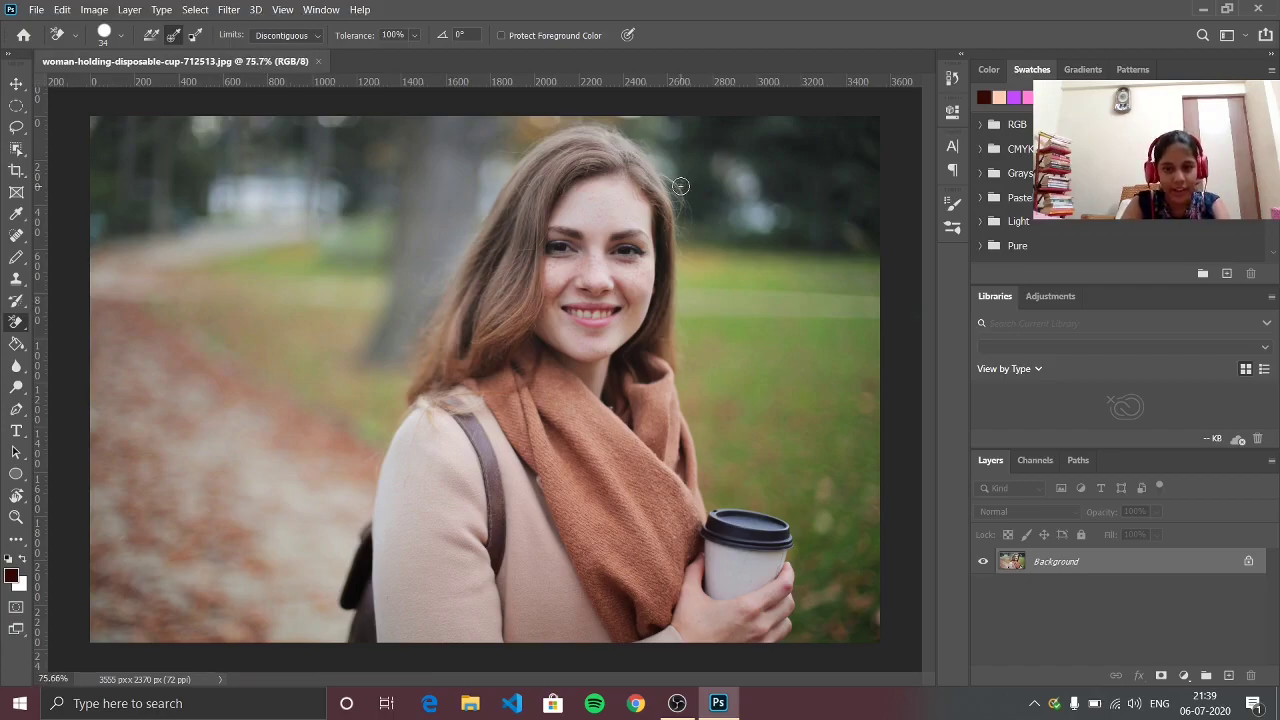
scroll(680, 185, "up", 4)
scroll(686, 181, "up", 1)
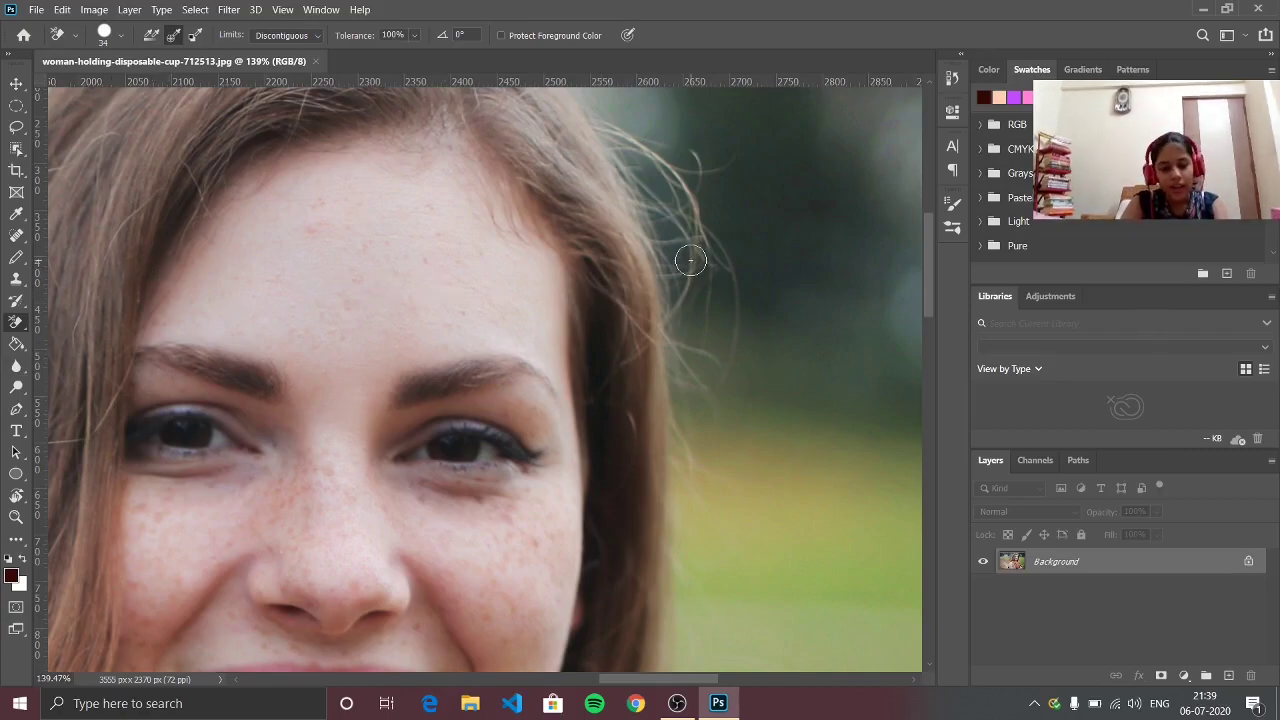
scroll(690, 260, "up", 3)
scroll(690, 260, "down", 2)
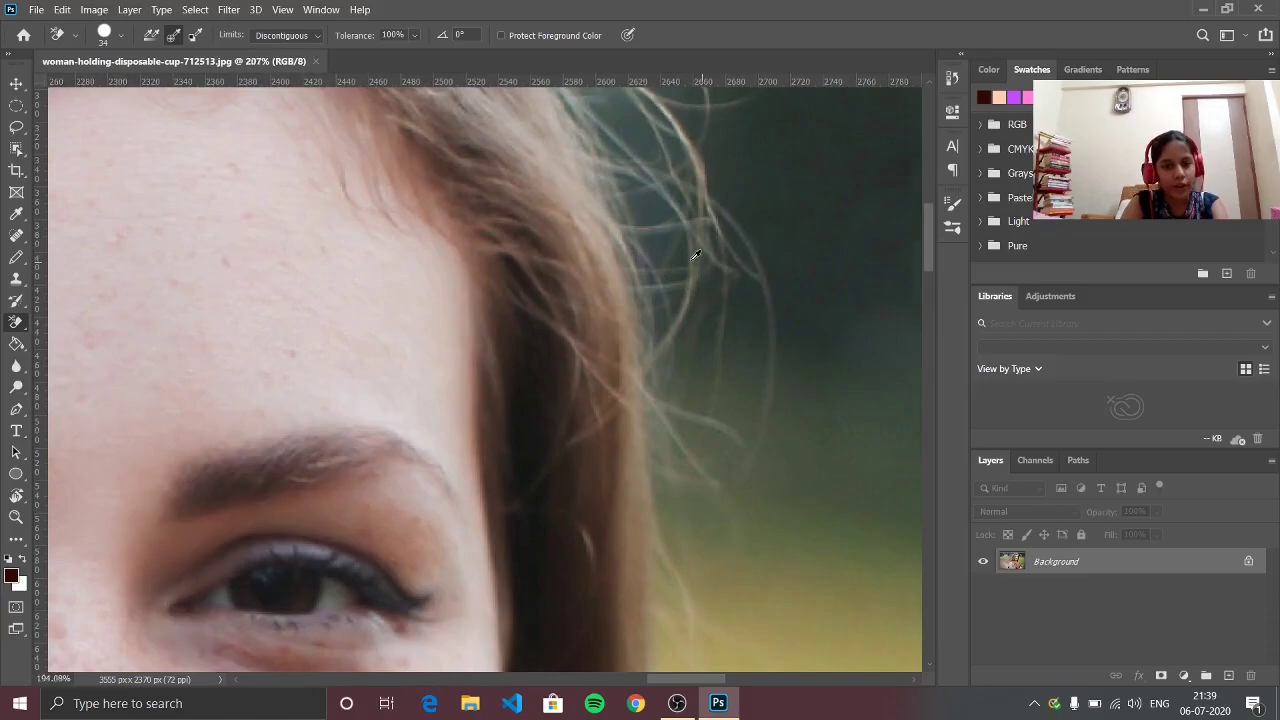
mouse_move(710, 208)
left_mouse_down()
mouse_move(725, 300)
mouse_move(680, 143)
left_mouse_up()
key("ctrl+z")
scroll(686, 157, "down", 2)
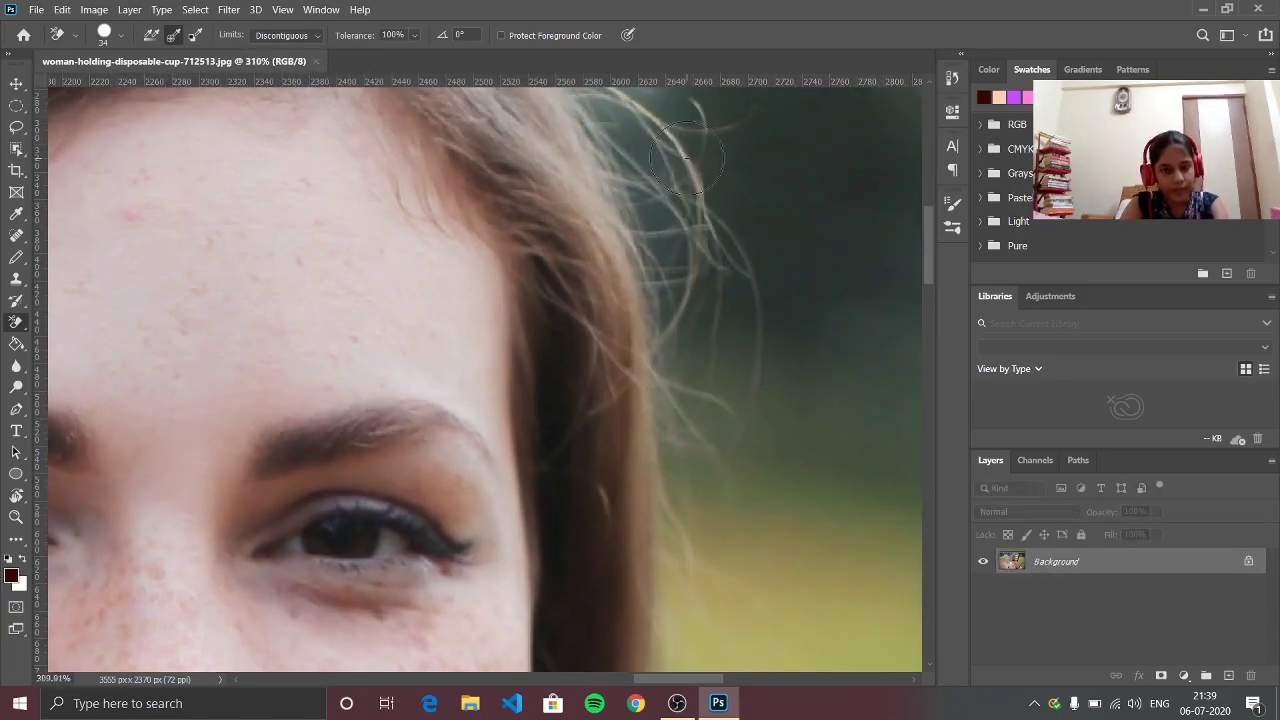
scroll(686, 157, "up", 2)
scroll(690, 152, "down", 5)
scroll(690, 152, "down", 4)
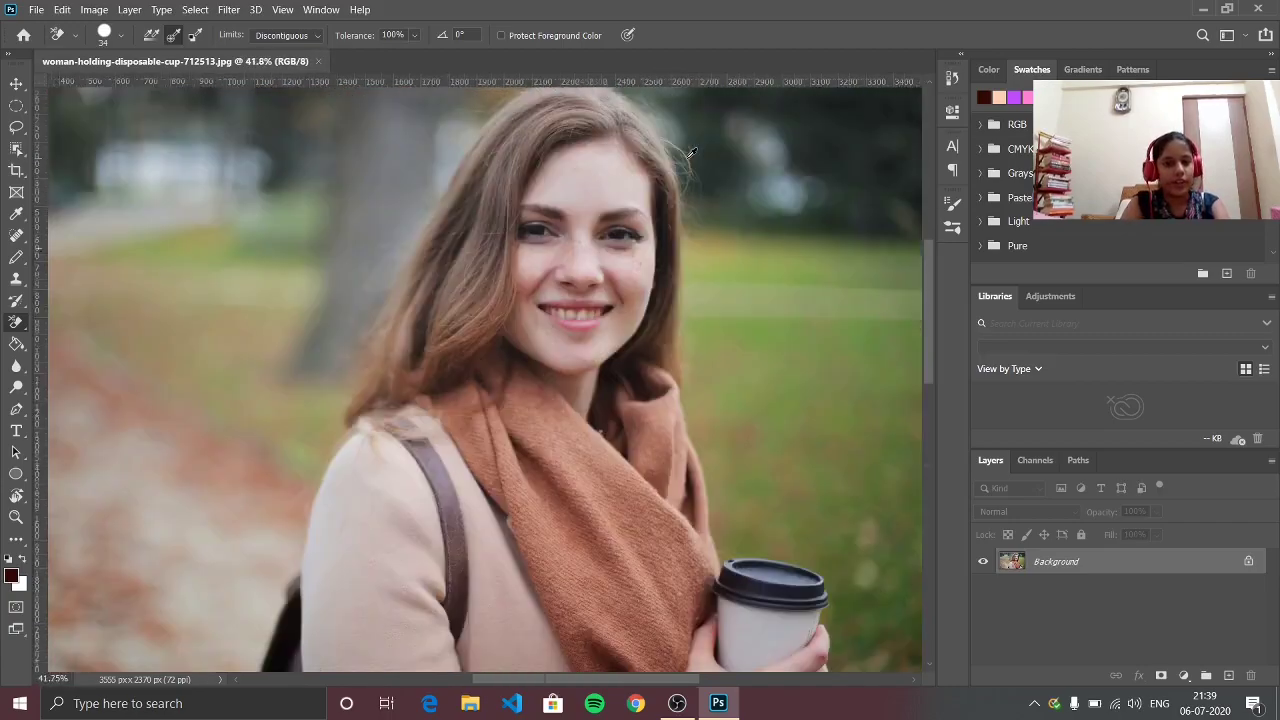
scroll(690, 152, "up", 1)
scroll(690, 152, "up", 1)
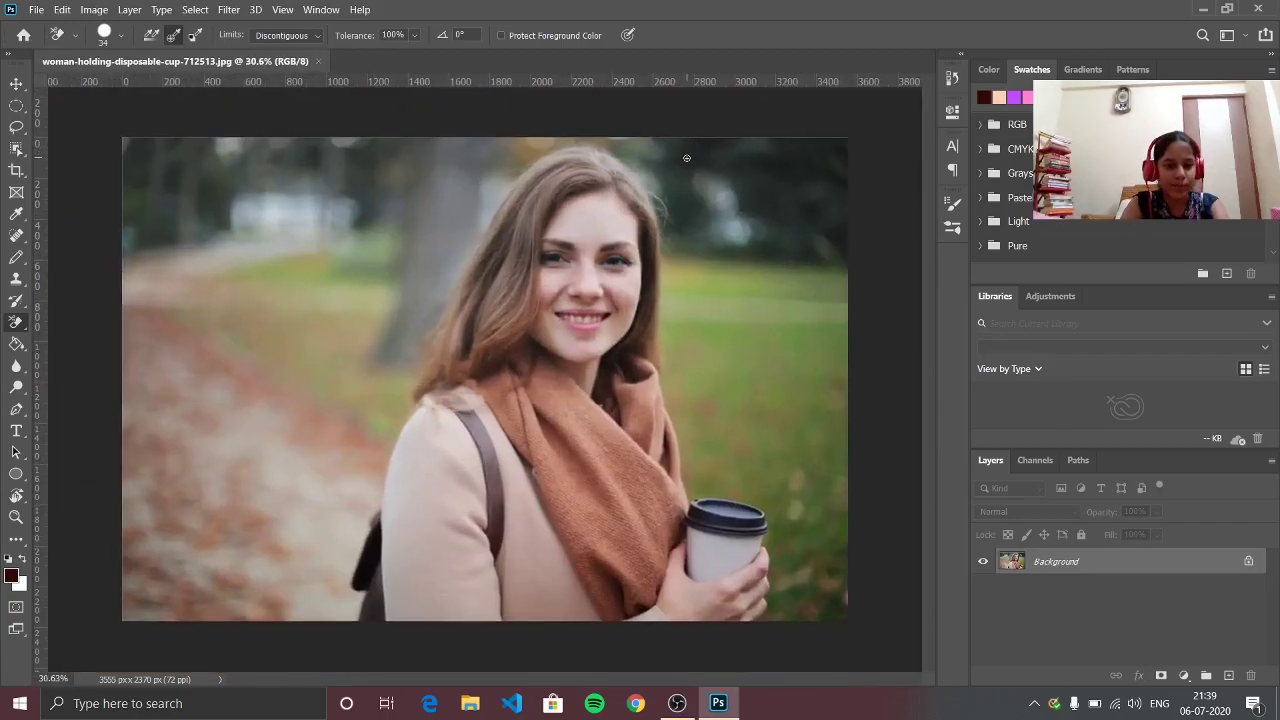
Place the first Pen anchors at the top of the hair, undoing a misplaced curve
left_click(15, 413)
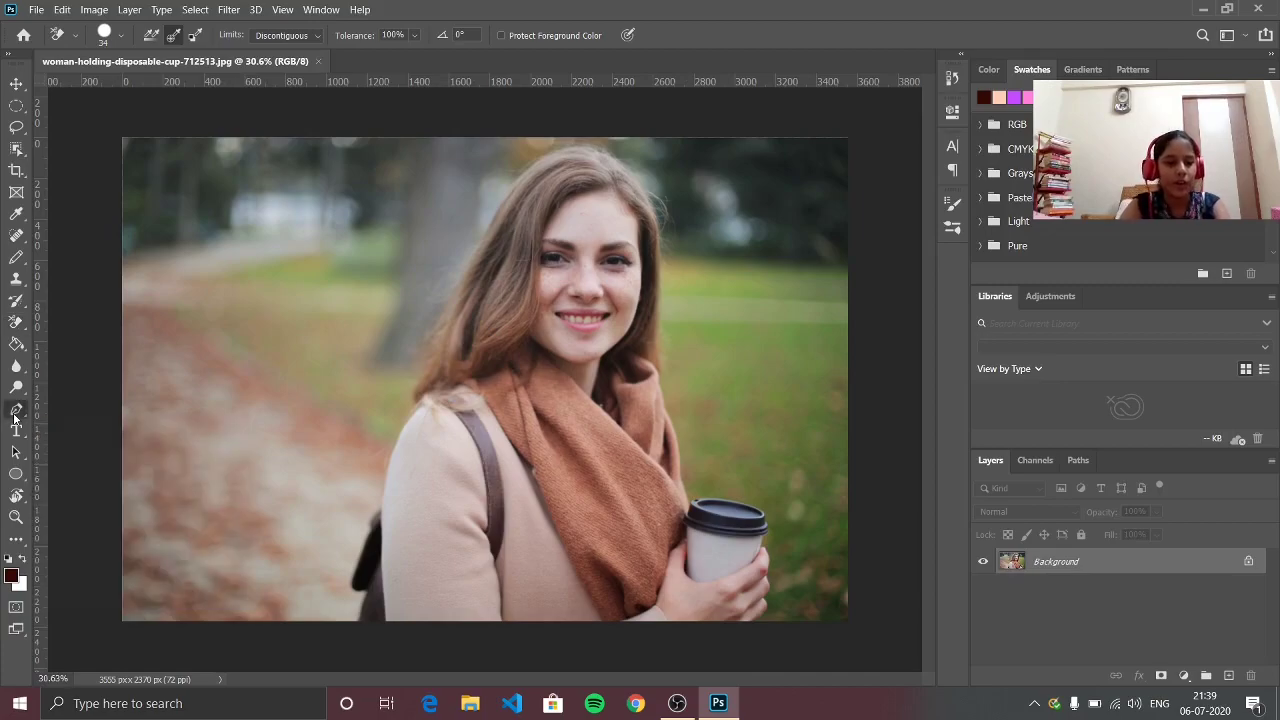
left_click(533, 168)
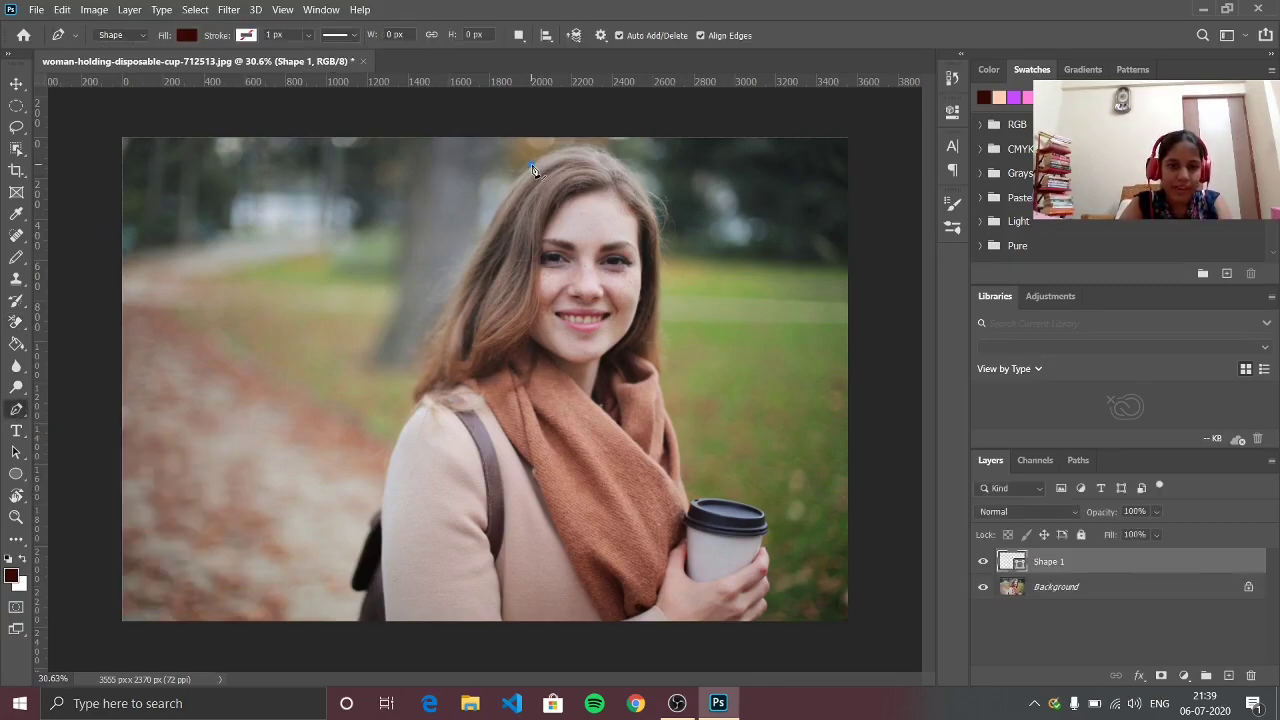
left_click(508, 199)
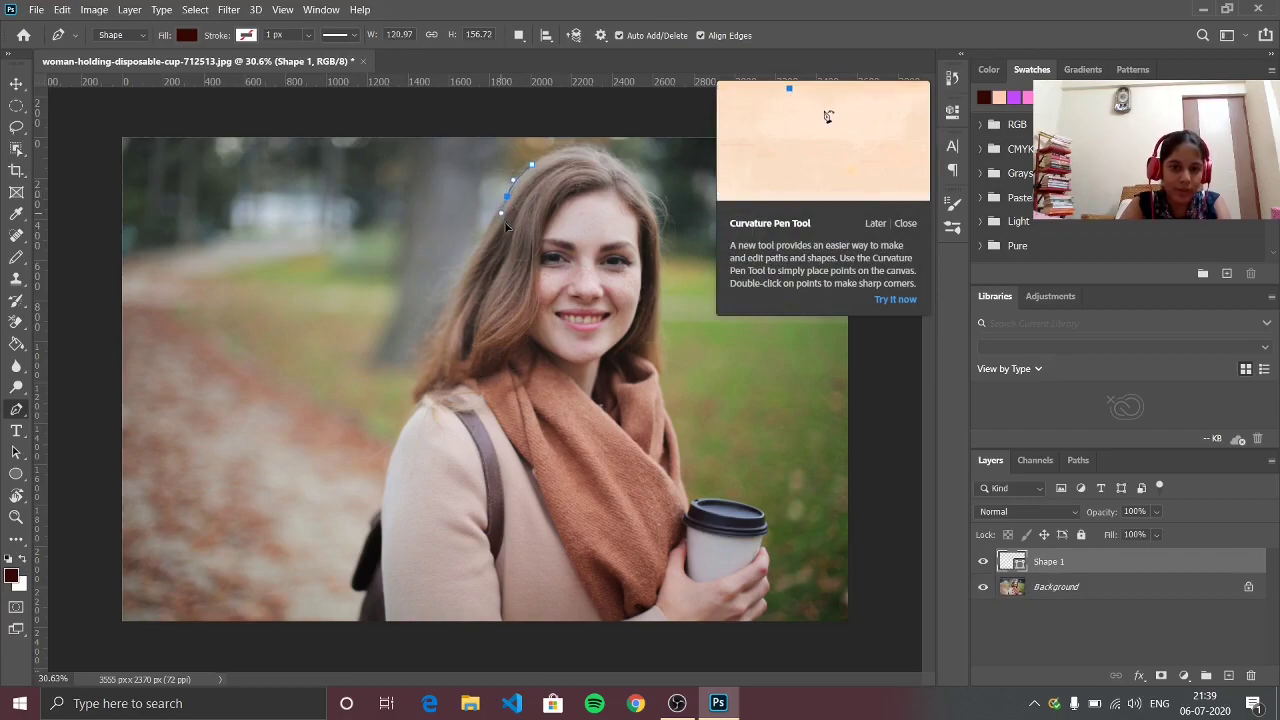
left_click_drag(506, 228, 572, 136)
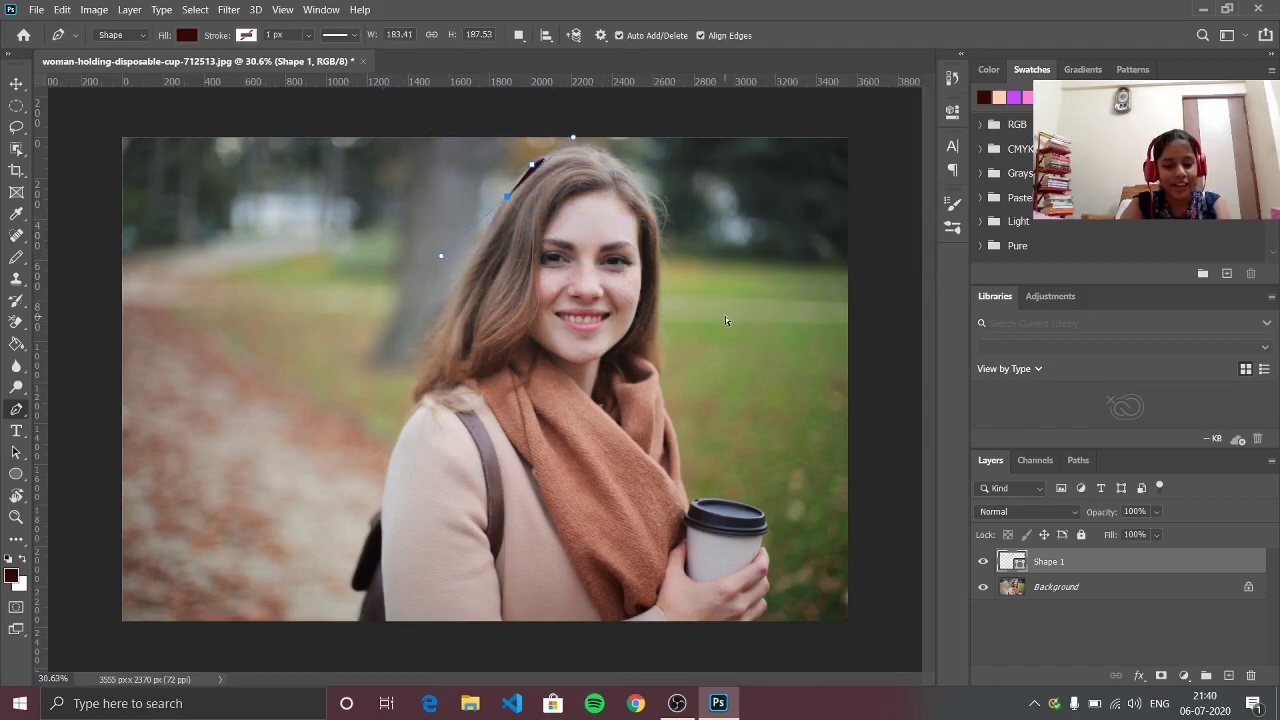
key("ctrl+z")
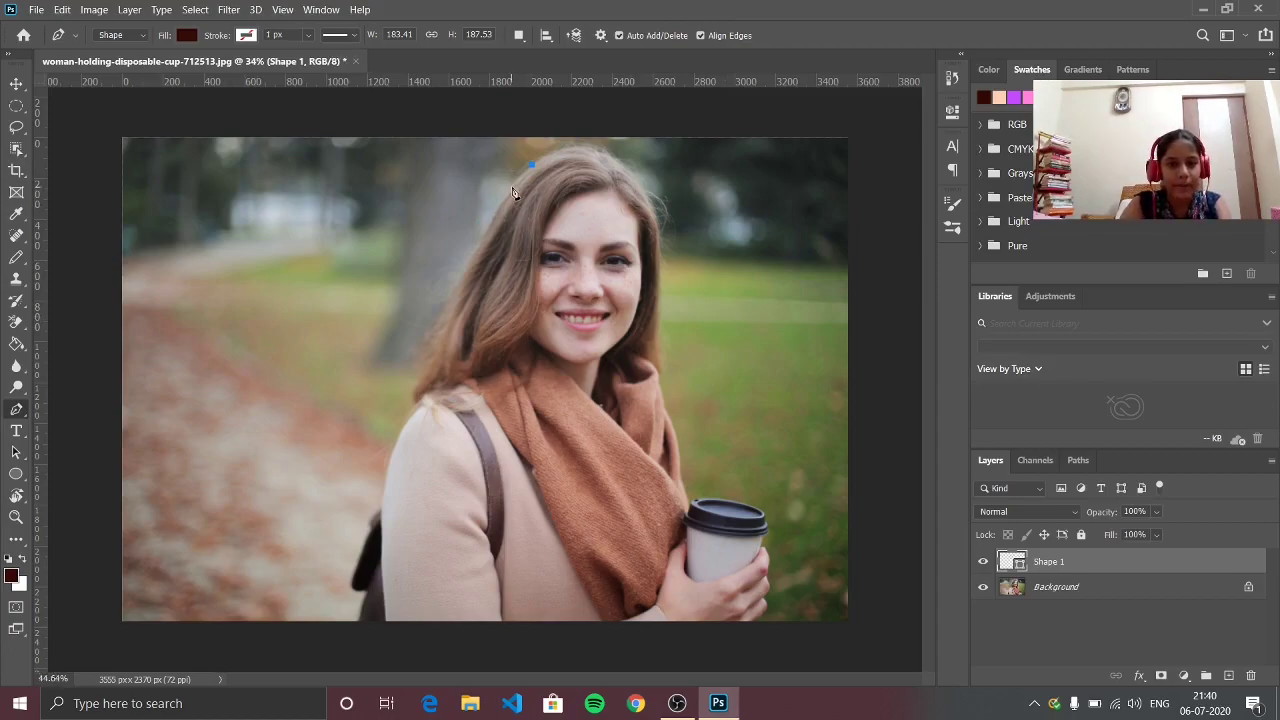
Add a curved anchor along the hair edge, reshape it, and remove its direction handle
scroll(513, 192, "up", 2)
scroll(513, 192, "up", 2)
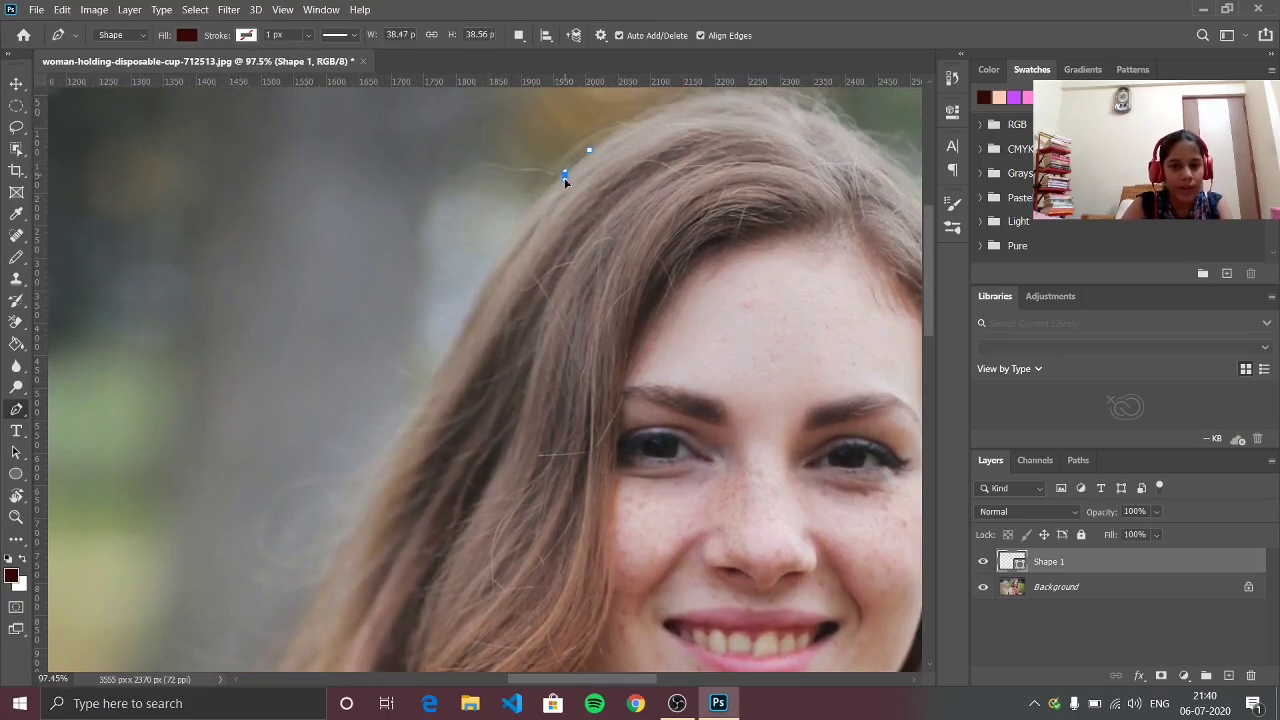
left_click_drag(564, 176, 705, 534)
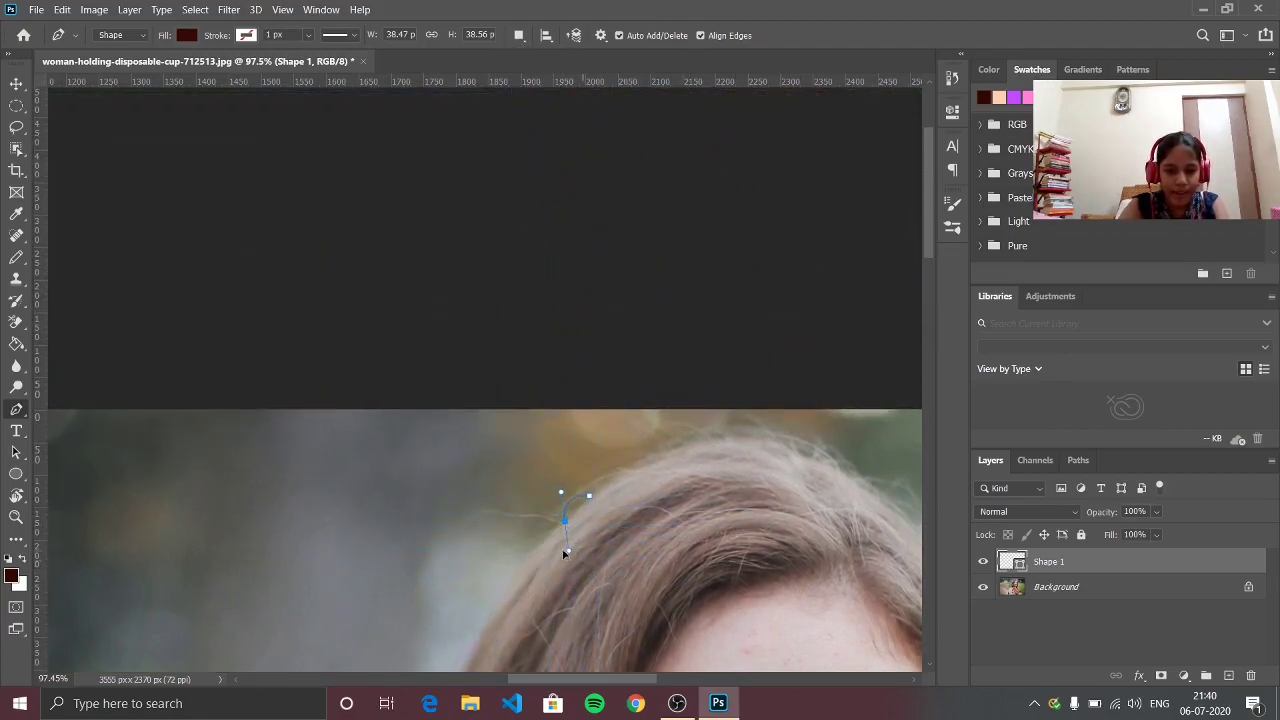
left_click_drag(565, 553, 547, 545)
scroll(548, 547, "down", 3)
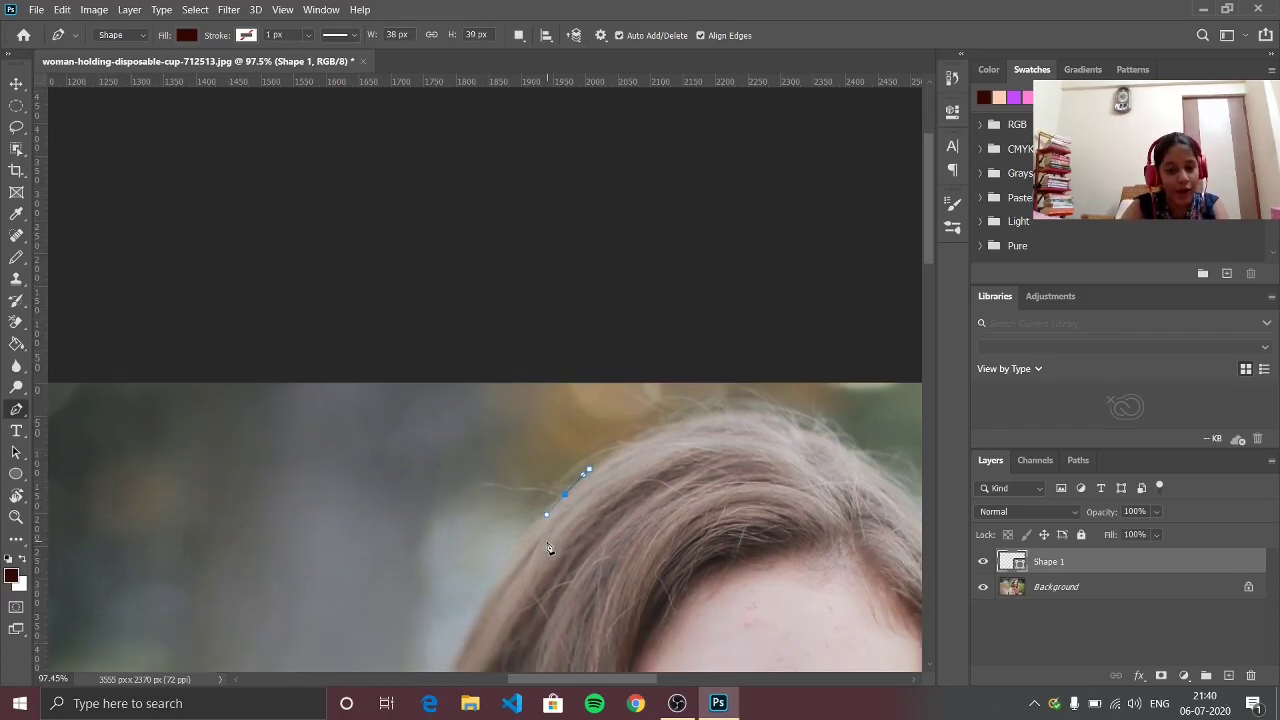
left_click(586, 389, "alt")
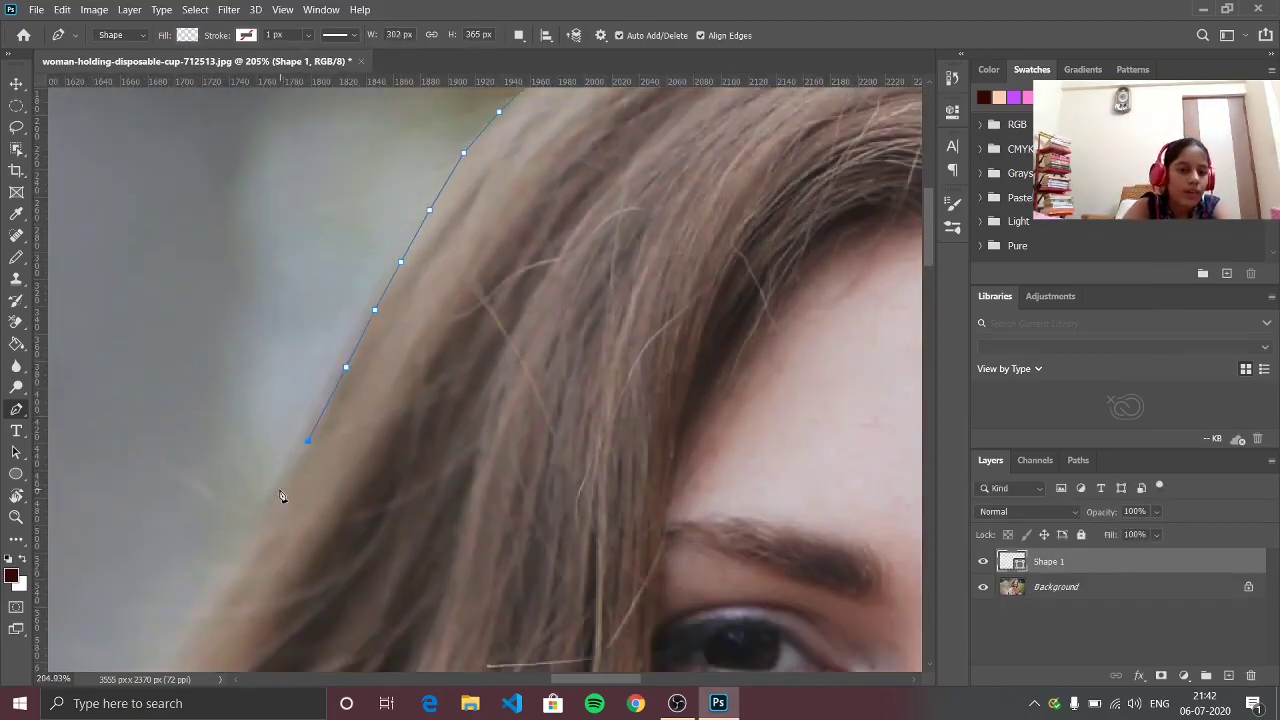
Trace anchors down the hair, shoulder and bag edge to the photo's bottom edge
scroll(235, 460, "down", 3)
left_click(189, 429)
scroll(171, 443, "down", 3)
left_click(260, 354)
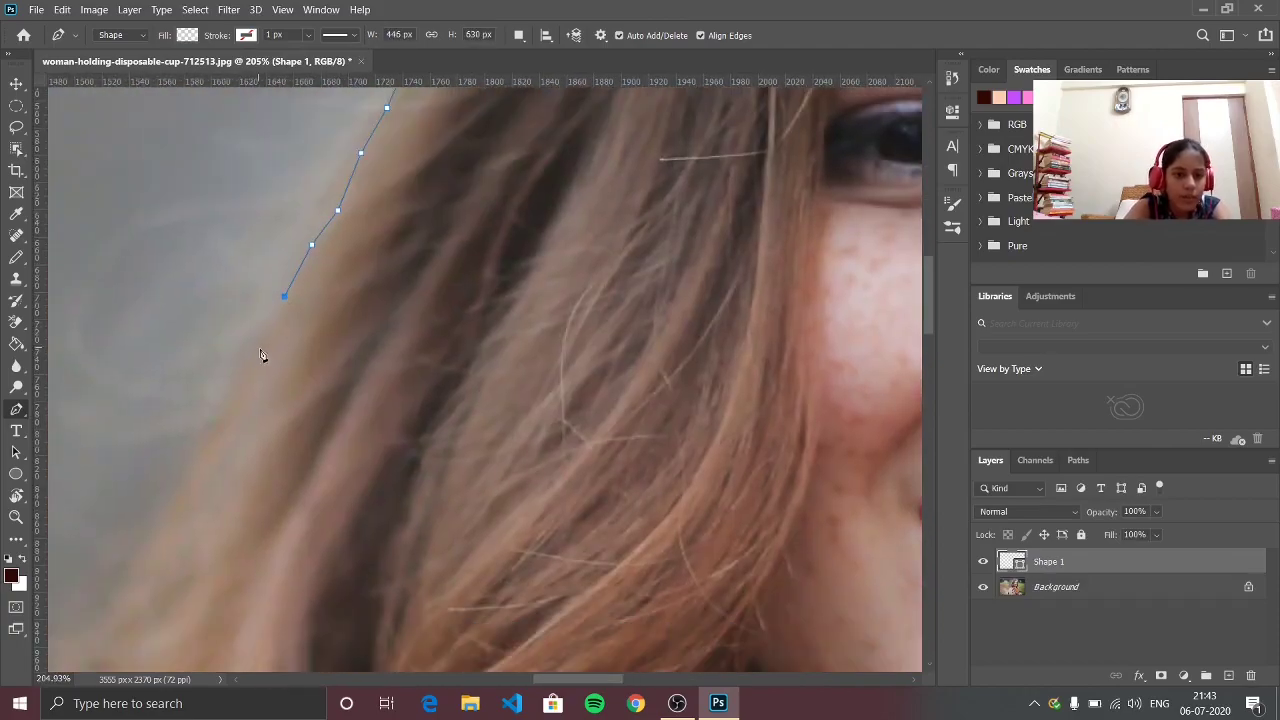
left_click(155, 330)
scroll(155, 330, "down", 5)
left_click(141, 472)
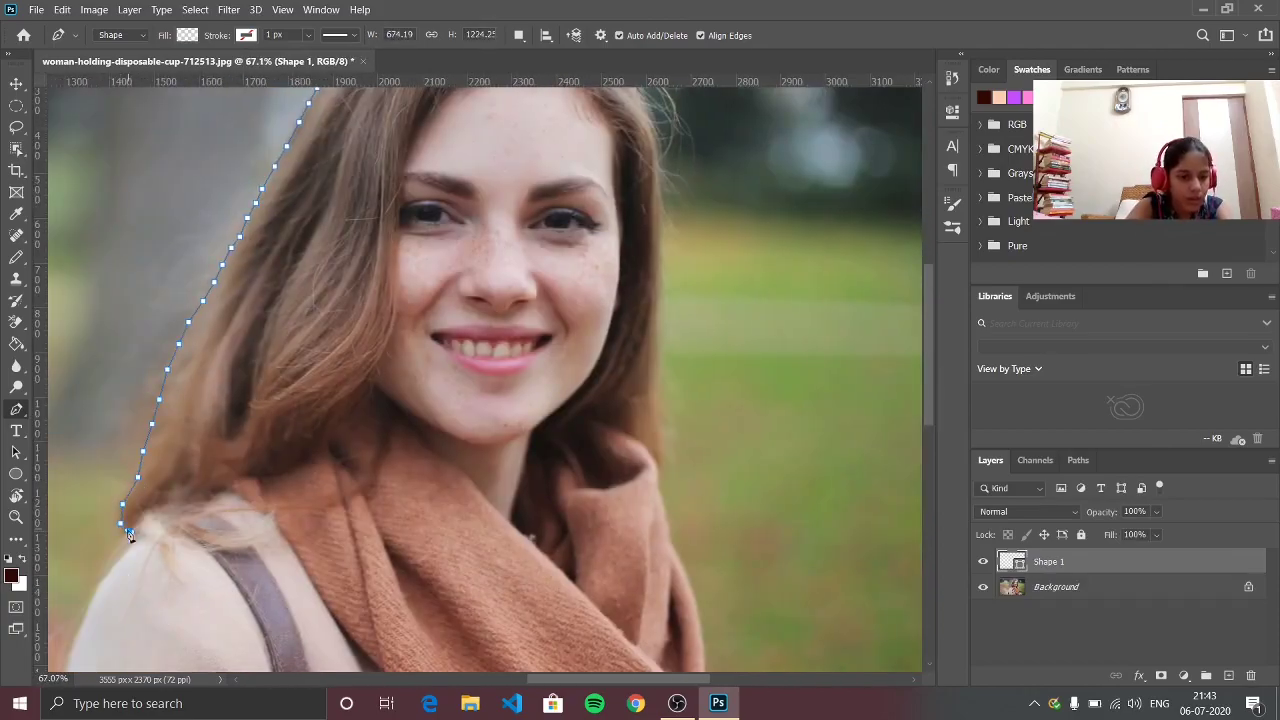
left_click(100, 590)
scroll(100, 590, "up", 3)
left_click(295, 490)
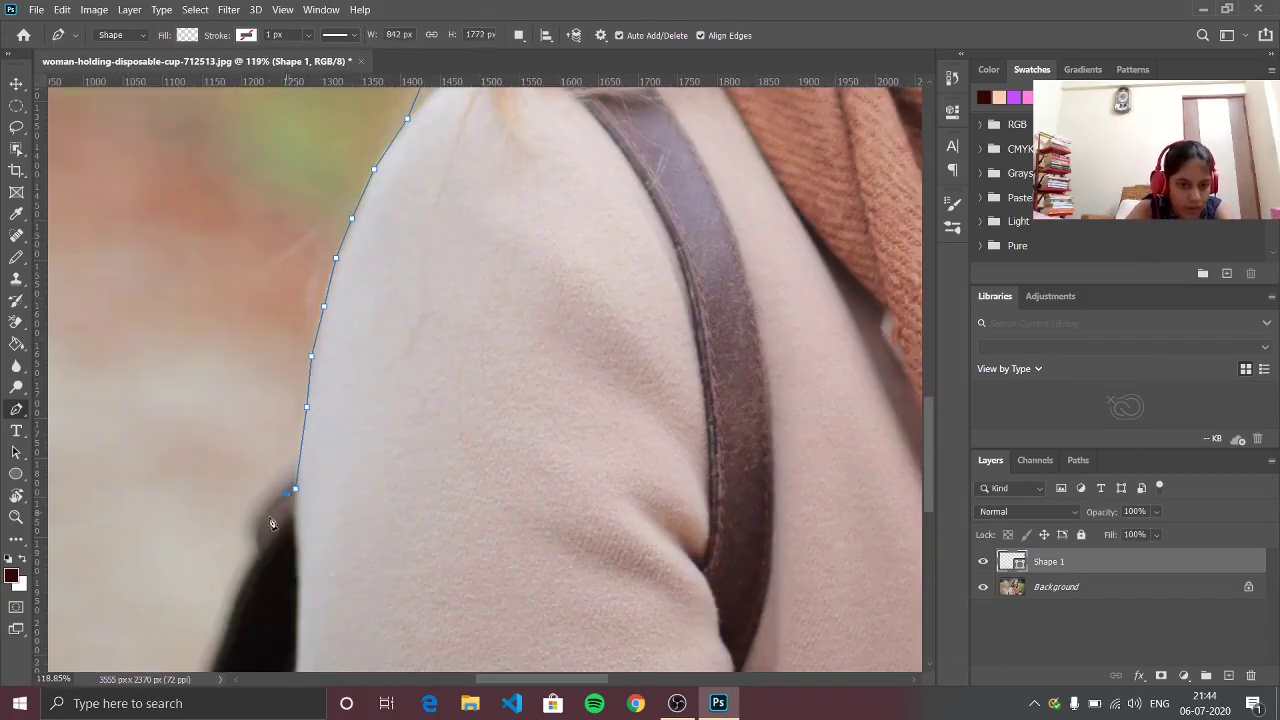
left_click(262, 552)
scroll(246, 594, "up", 2)
left_click(165, 520)
left_click(163, 600)
scroll(230, 560, "down", 3)
left_click(222, 505)
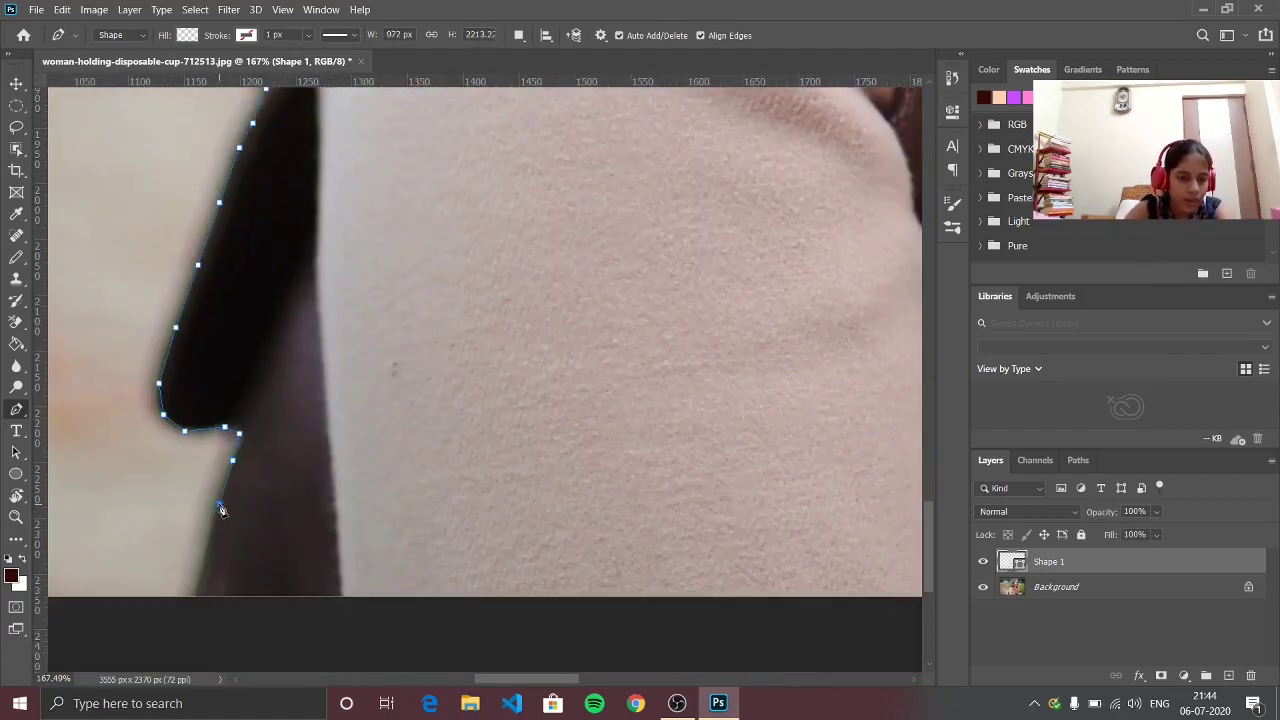
left_click(200, 594)
scroll(549, 608, "down", 3)
scroll(549, 608, "up", 3)
Trace anchors along the hand, up the fingers and cup, to the lid's right edge
left_click(476, 650)
left_click(506, 634)
left_click(528, 610)
left_click(552, 587)
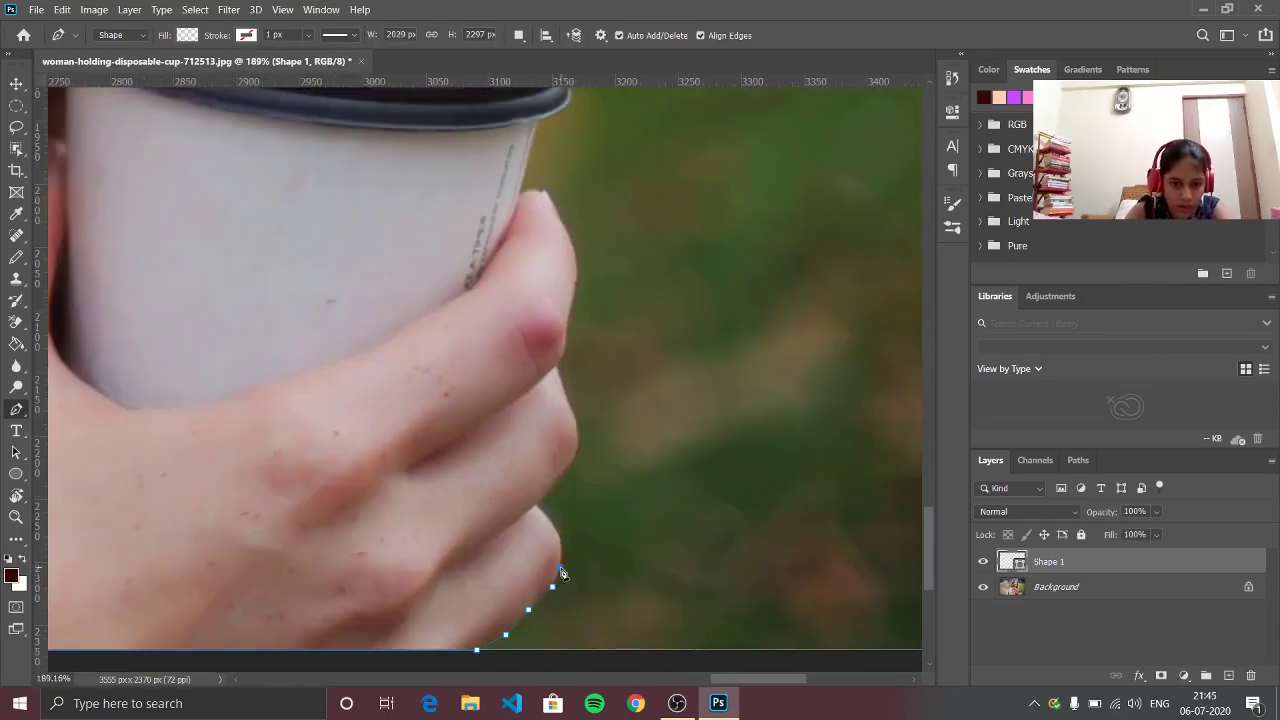
left_click(559, 566)
left_click(559, 538)
left_click(538, 496)
left_click(564, 467)
left_click(567, 321)
scroll(568, 328, "up", 3)
left_click(577, 446)
left_click(544, 377)
left_click(524, 376)
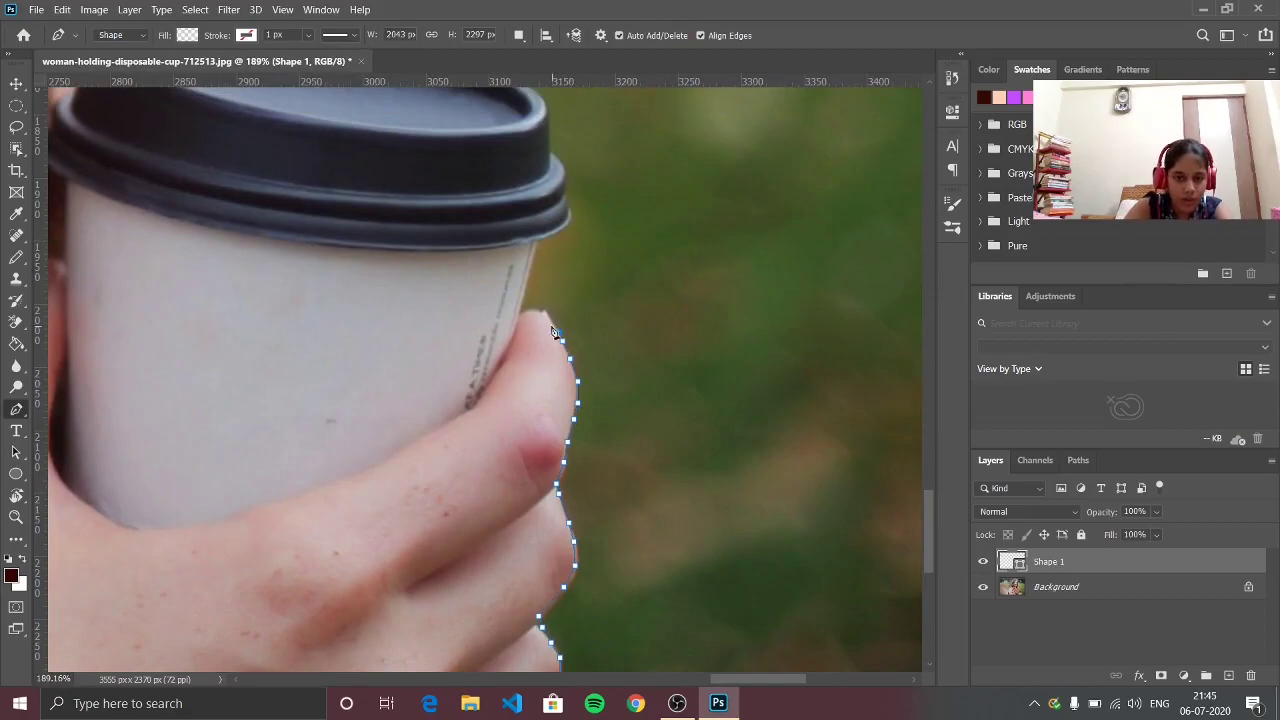
left_click(536, 306)
left_click(558, 296)
left_click(568, 287)
left_click(568, 263)
left_click(556, 227)
scroll(556, 227, "up", 3)
Trace anchors across the top of the cup lid and along the scarf edge
left_click(551, 300)
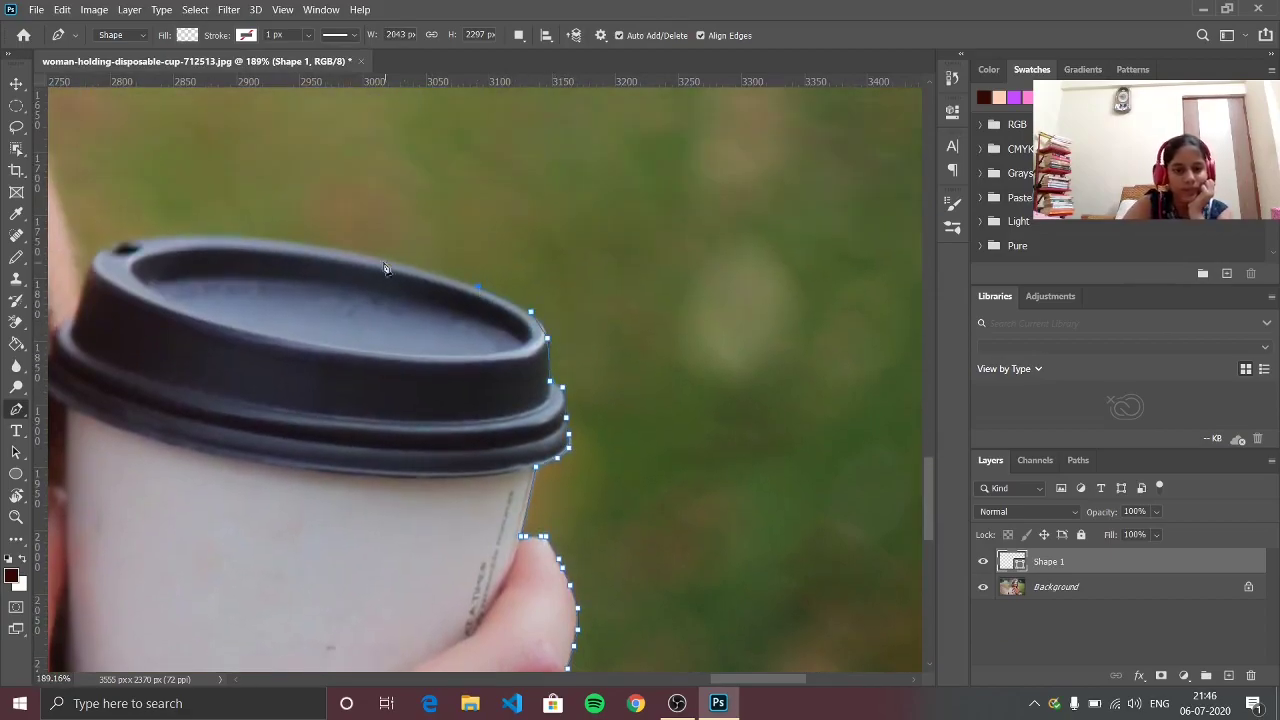
left_click(480, 281)
left_click(294, 243)
scroll(148, 245, "left", 2)
left_click(156, 296)
left_click(145, 228)
scroll(143, 237, "down", 3)
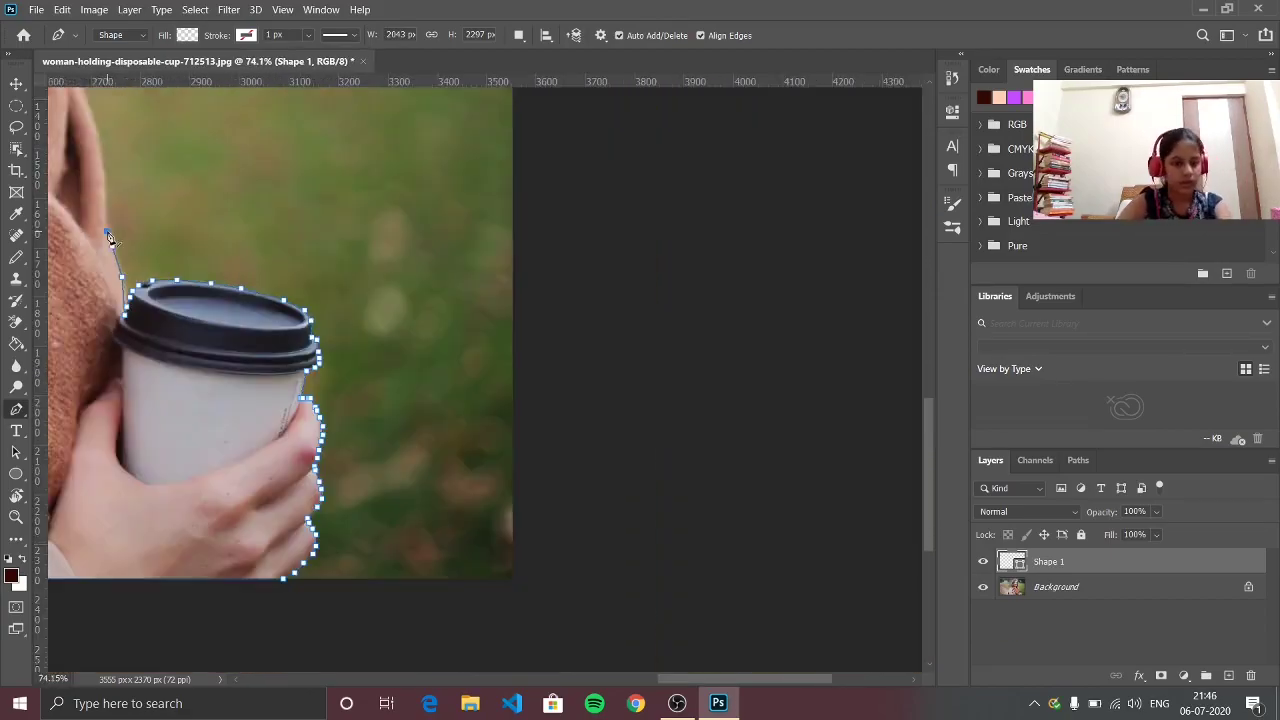
scroll(580, 457, "up", 3)
left_click(585, 538)
left_click(576, 440)
left_click(566, 373)
left_click(551, 311)
left_click(536, 267)
scroll(530, 260, "up", 3)
Trace up the hair beside the face and over the crown, closing the path at the start
left_click(490, 257)
scroll(490, 250, "up", 3)
left_click(486, 194)
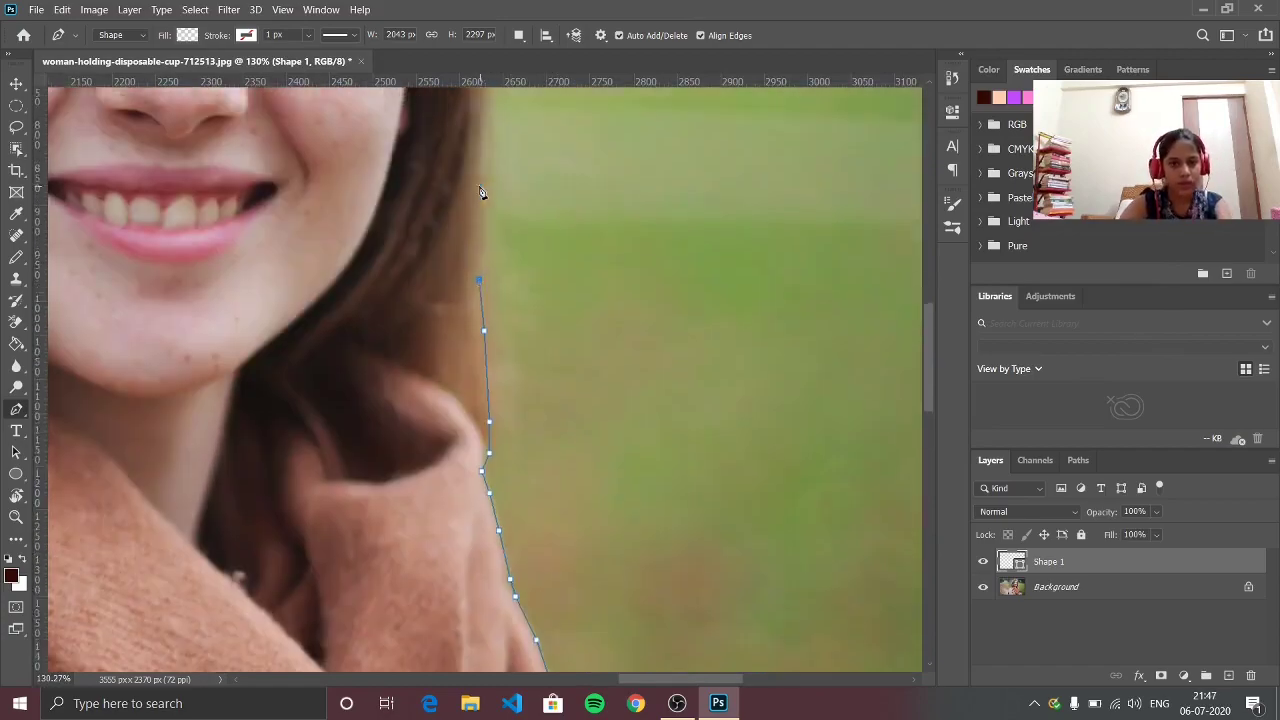
scroll(488, 200, "up", 3)
left_click(491, 186)
scroll(490, 200, "up", 3)
left_click(483, 306)
scroll(483, 306, "up", 3)
left_click(414, 194)
scroll(414, 194, "up", 3)
left_click(243, 177)
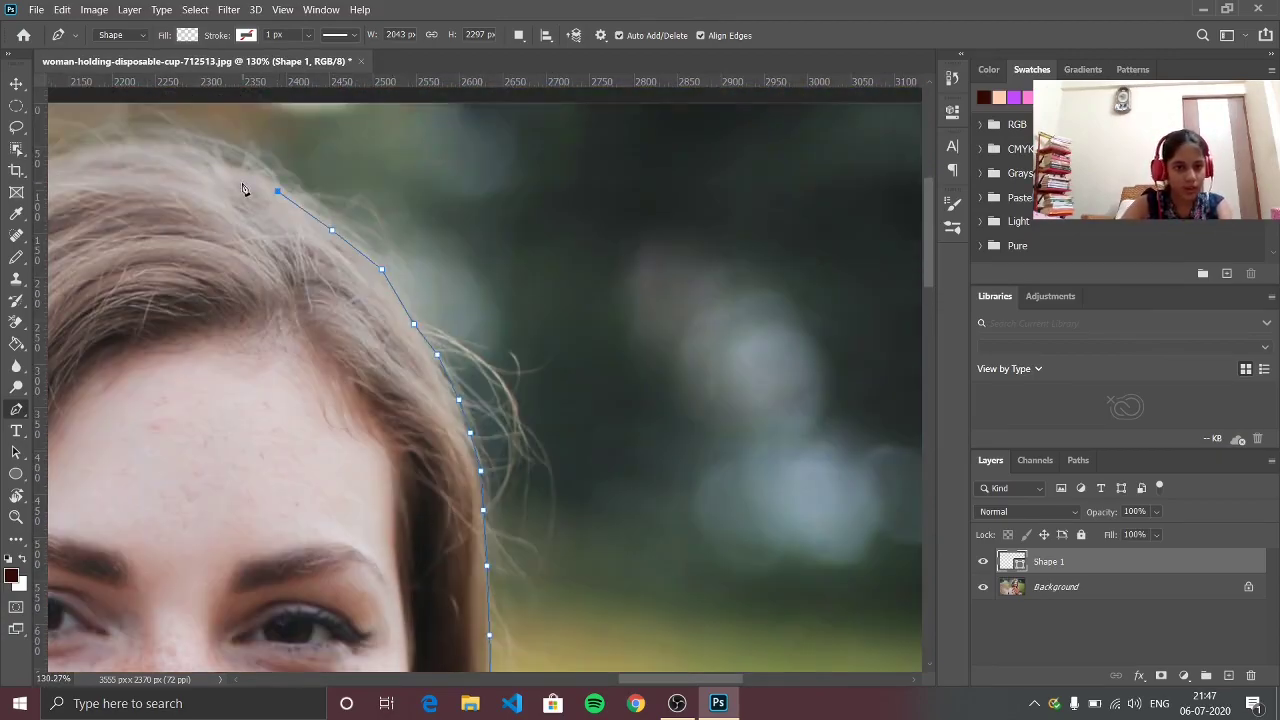
scroll(243, 177, "left", 3)
left_click(150, 292)
left_click(97, 341)
left_click(52, 404)
scroll(343, 316, "down", 5)
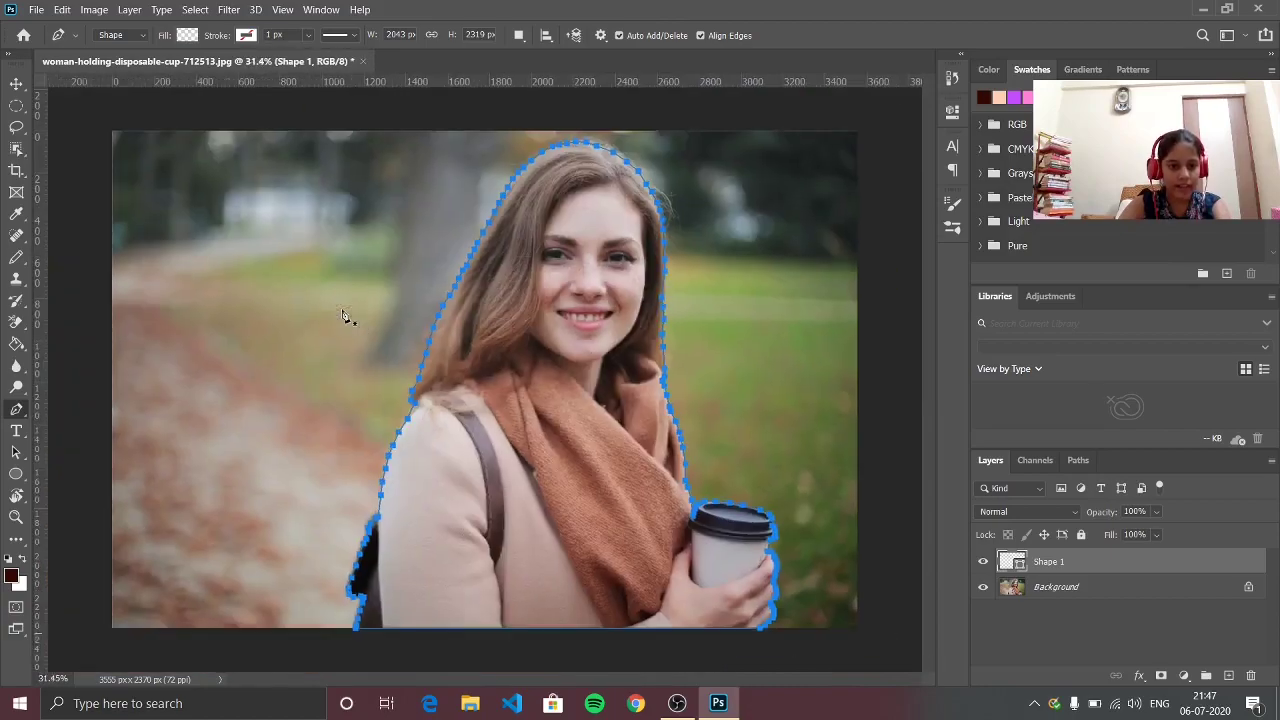
scroll(346, 317, "up", 2)
scroll(346, 317, "down", 2)
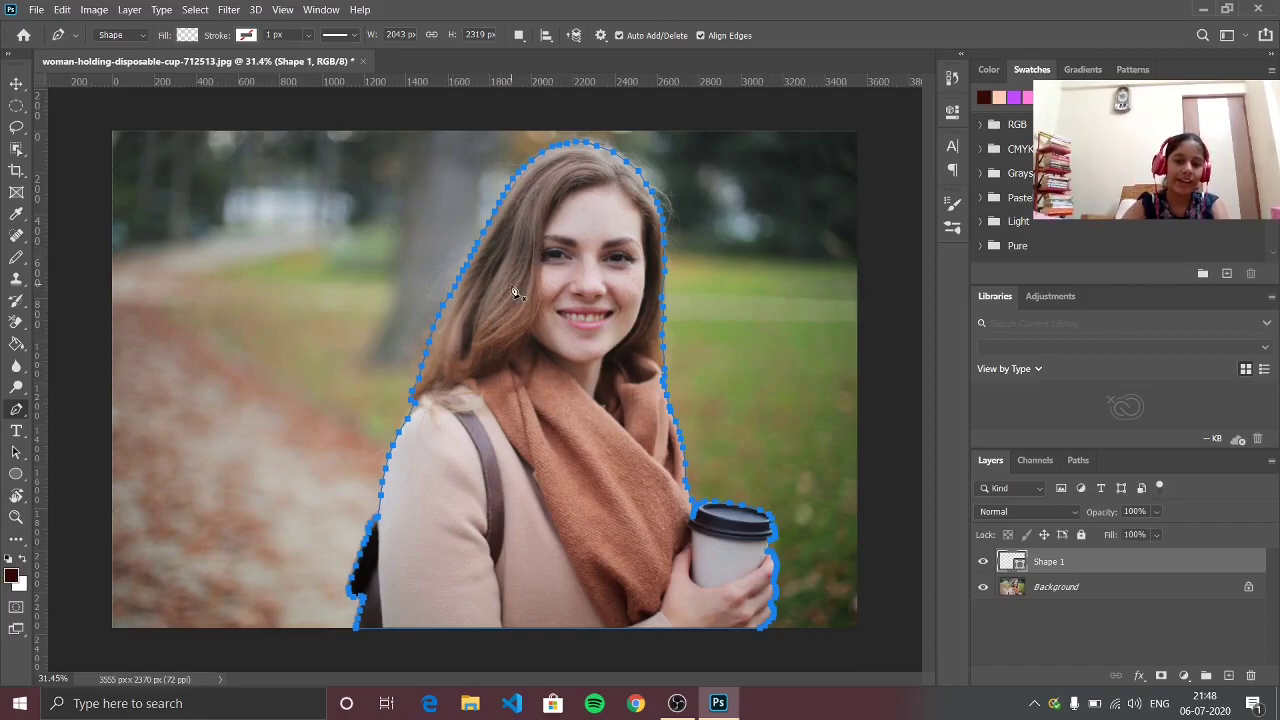
Convert the pen path into a selection with a 0-pixel feather radius
right_click(575, 303)
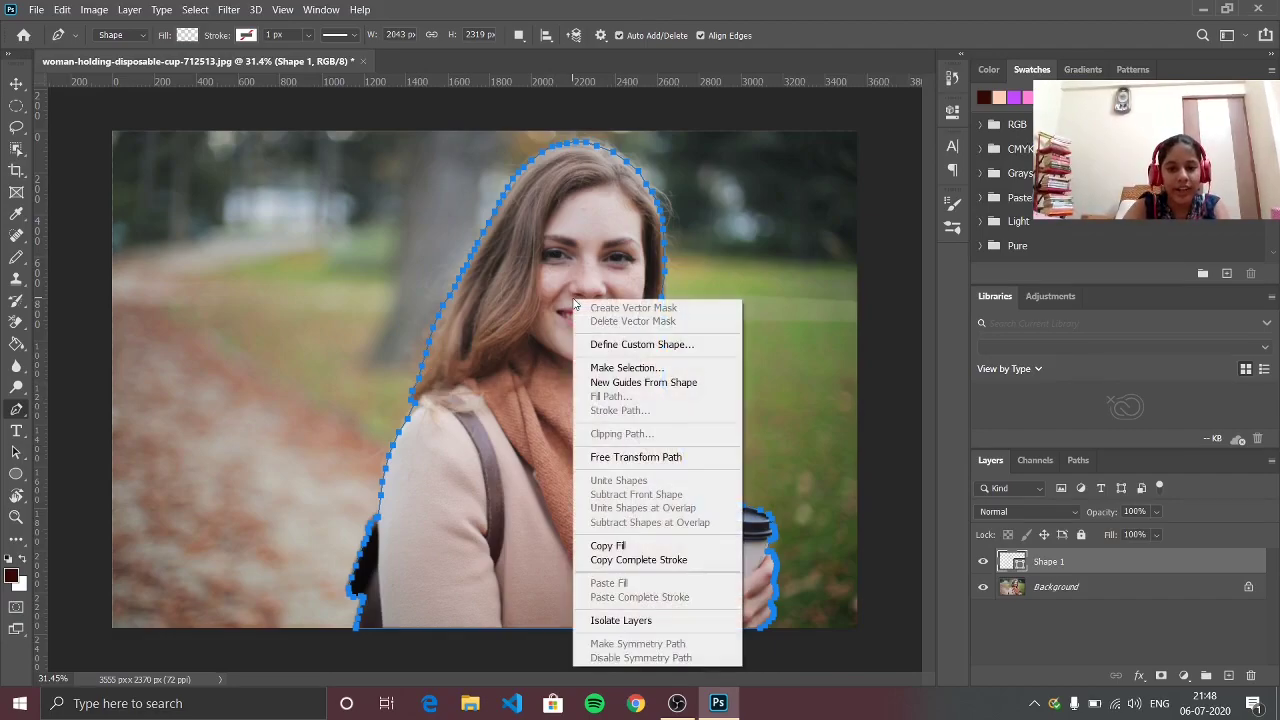
left_click(653, 368)
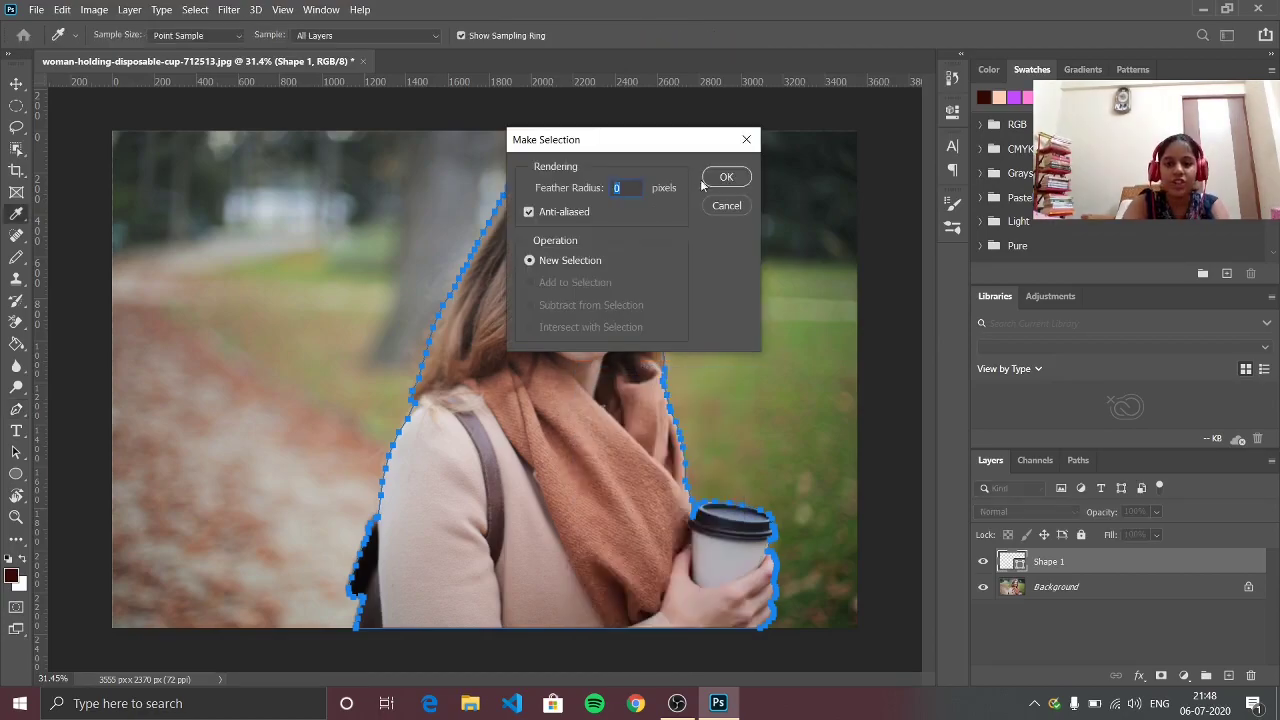
left_click(720, 176)
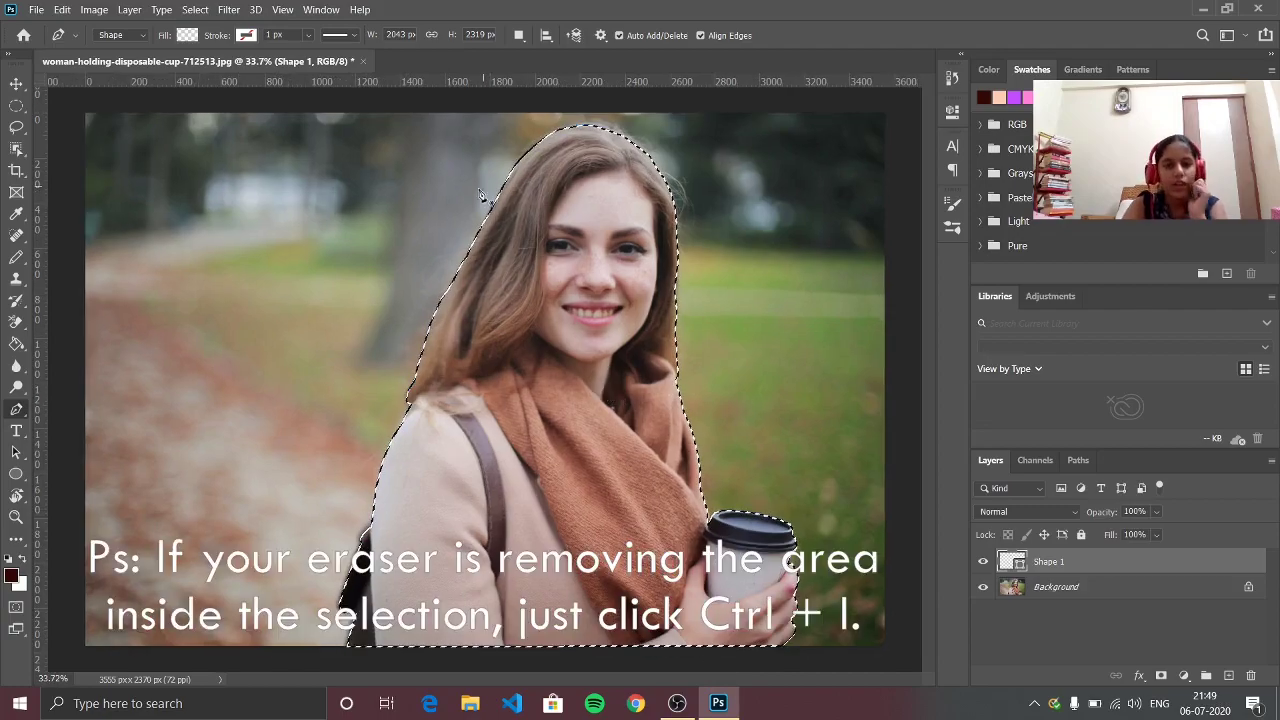
Switch to the plain Eraser, attempt erasing outside the woman, and dismiss the cannot-erase error
left_click(18, 322)
right_click(20, 322)
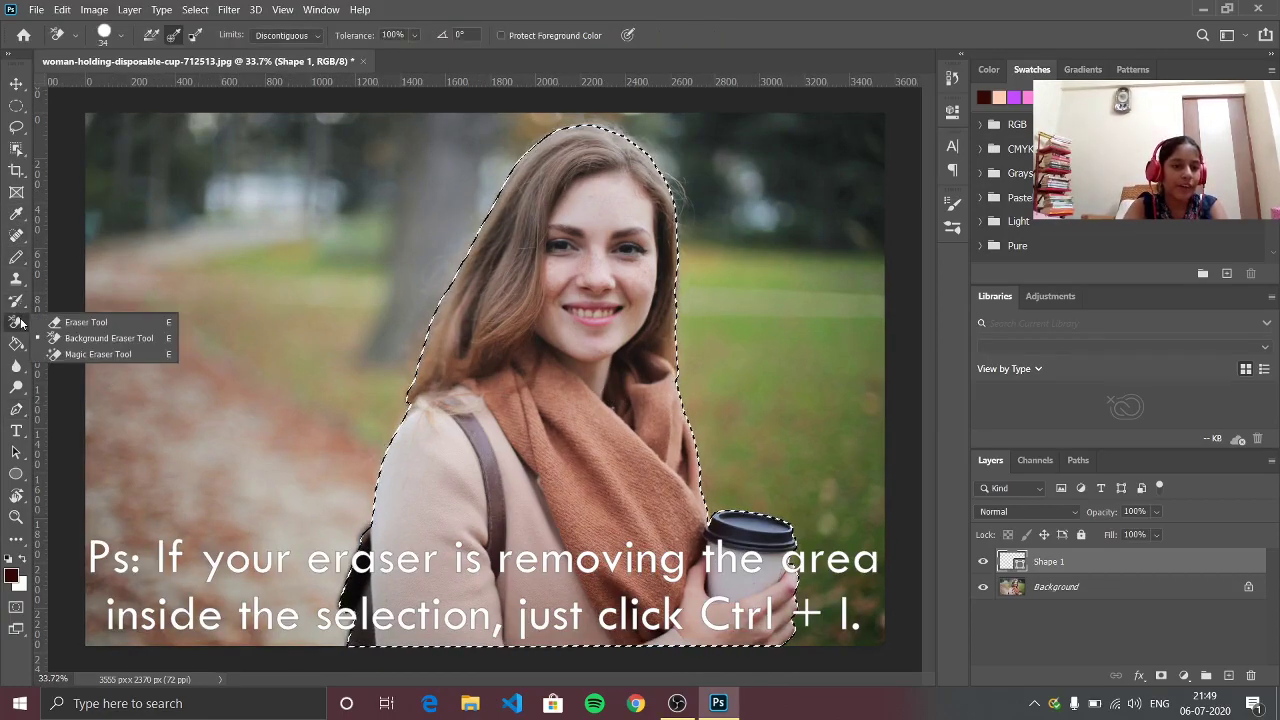
left_click(68, 322)
left_click(350, 275)
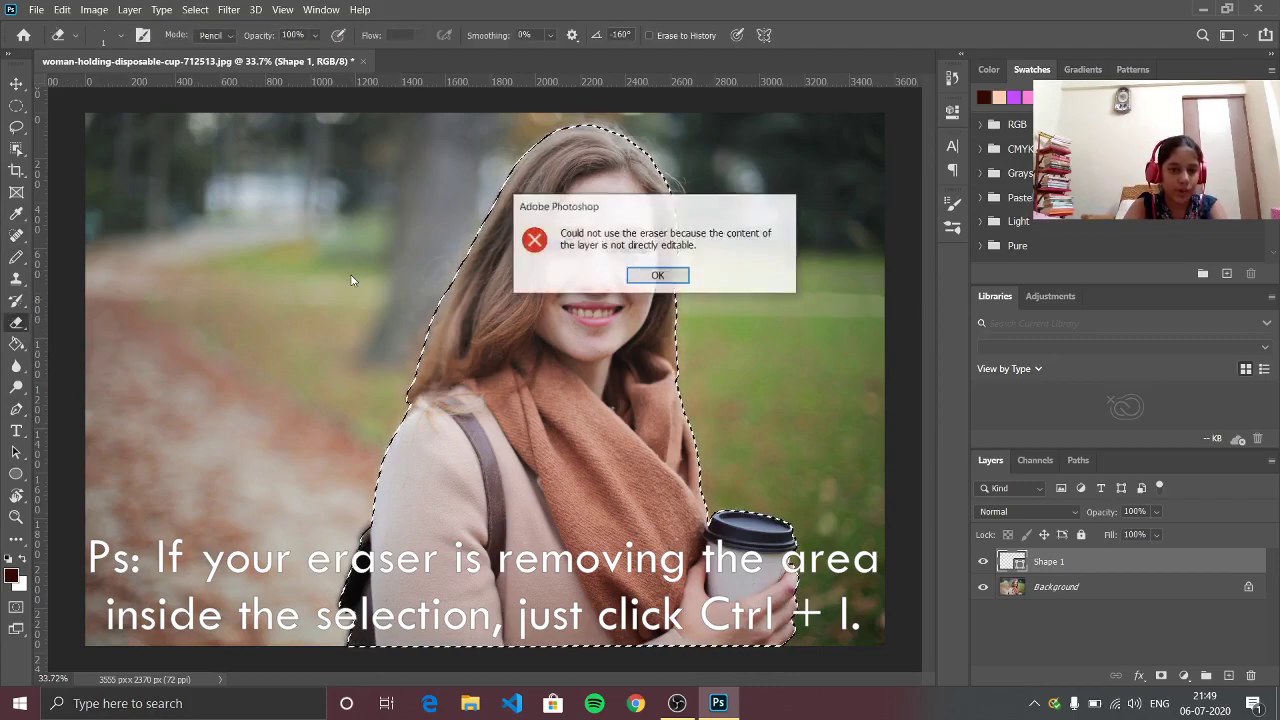
left_click(647, 276)
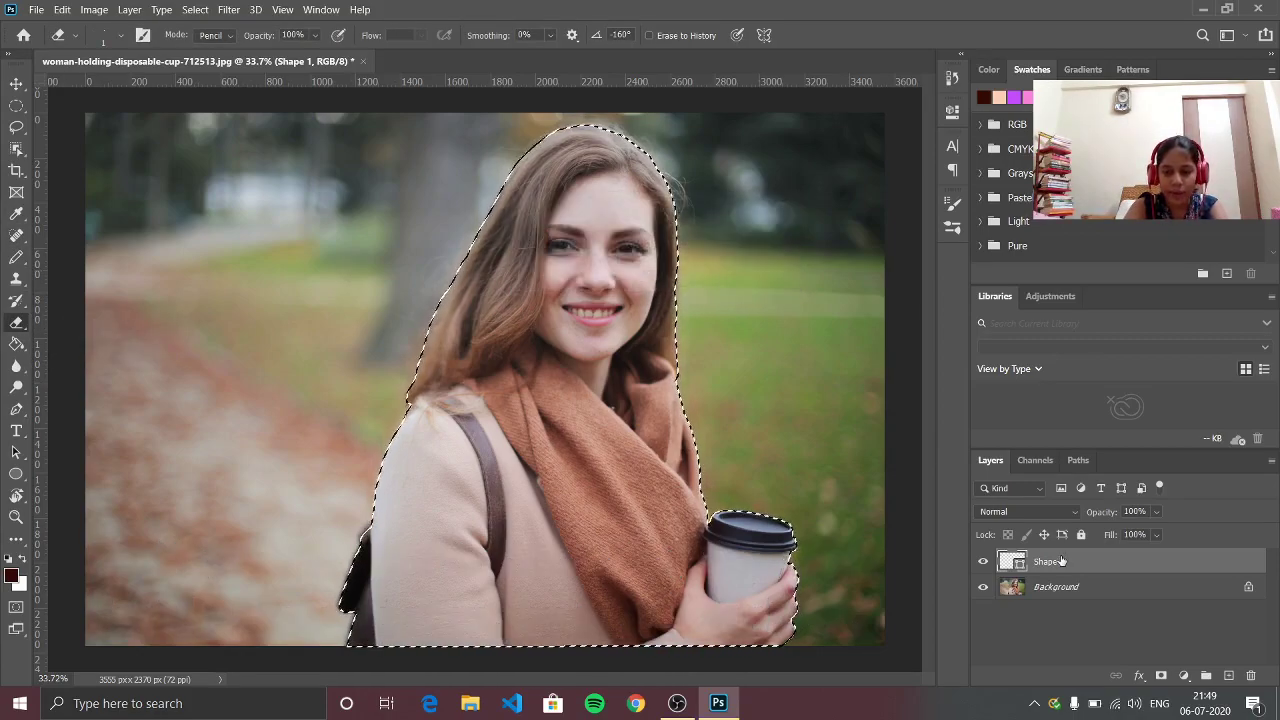
Add a new empty Layer 1 and merge Shape 1 down into it
left_click(1228, 676)
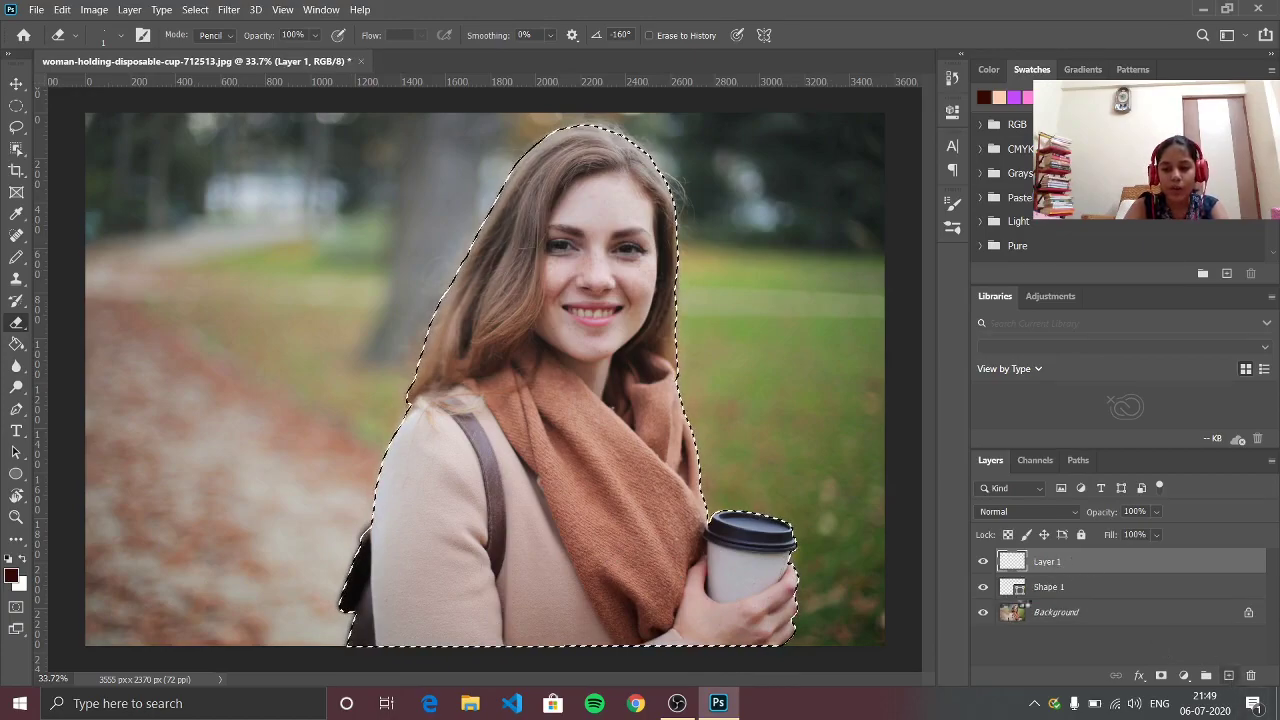
right_click(1053, 563)
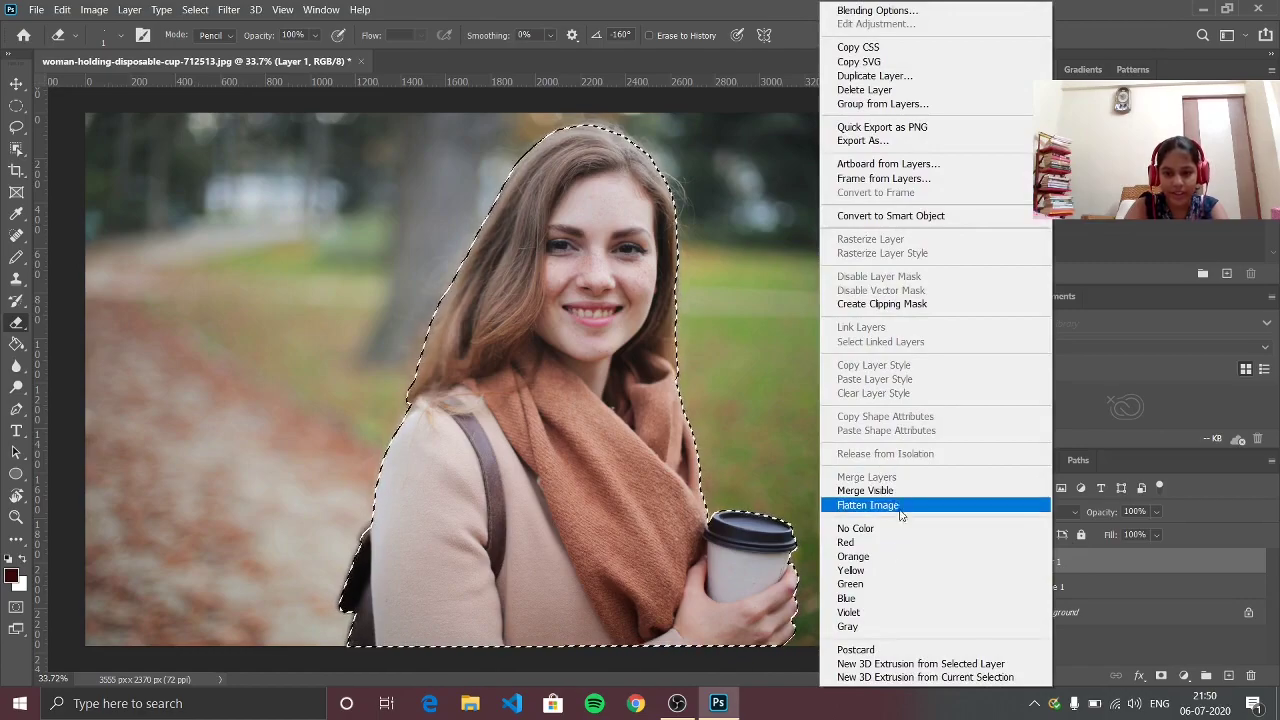
left_click(1100, 598)
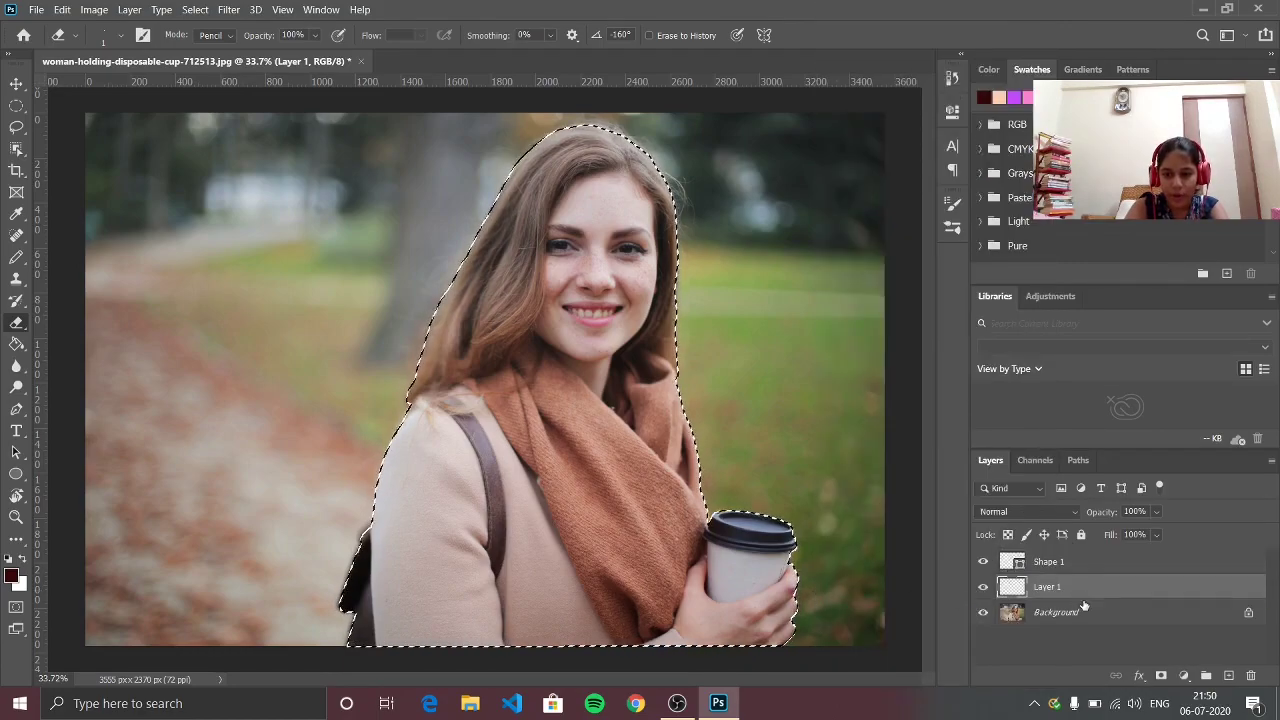
left_click(1047, 567)
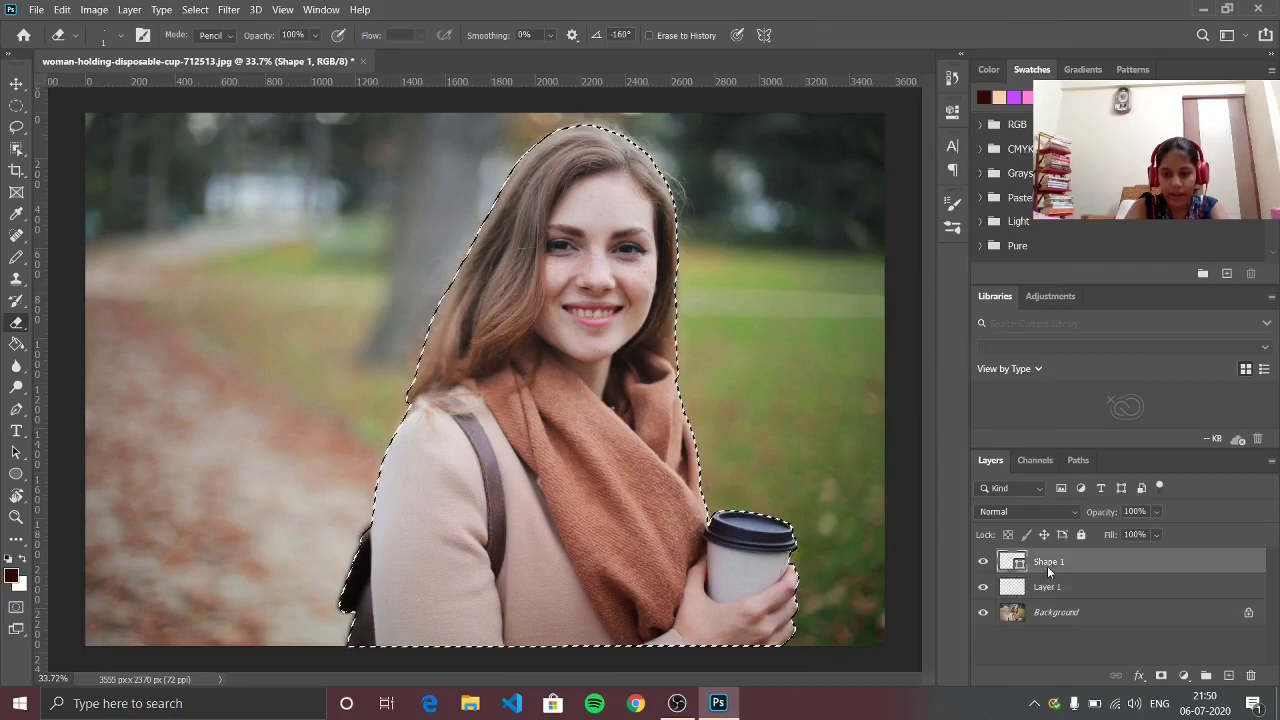
right_click(1047, 567)
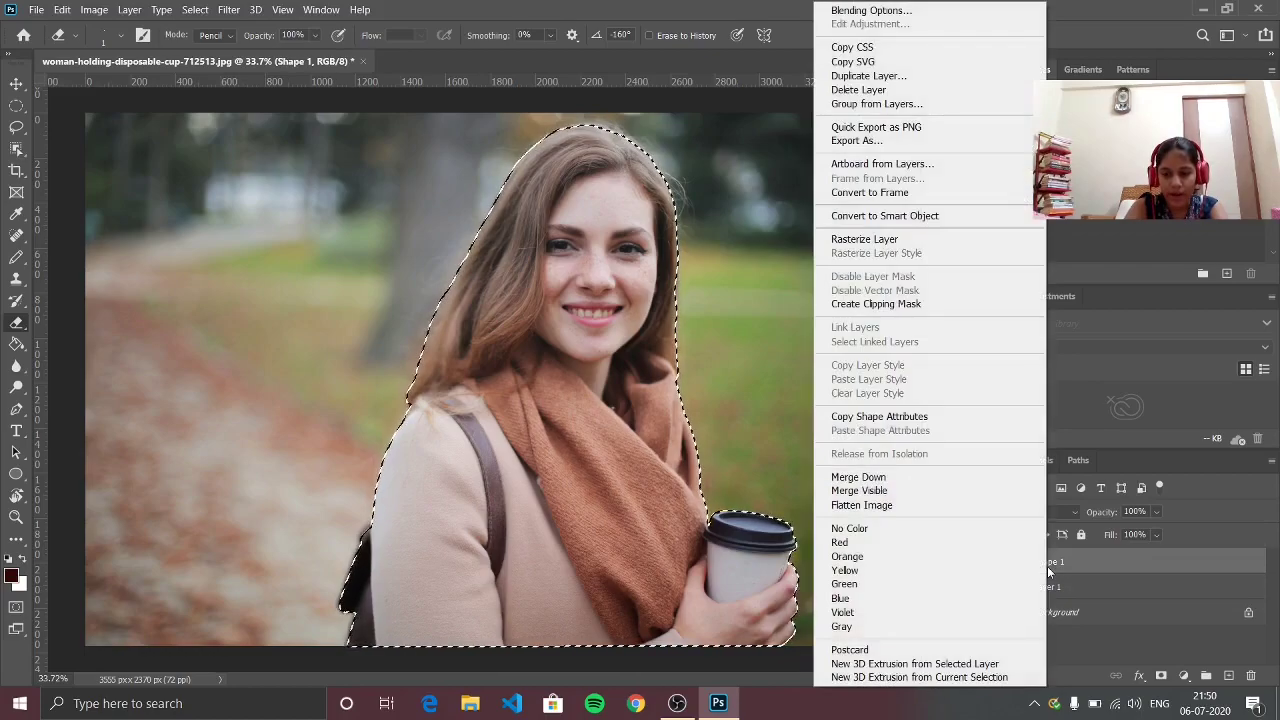
left_click(910, 484)
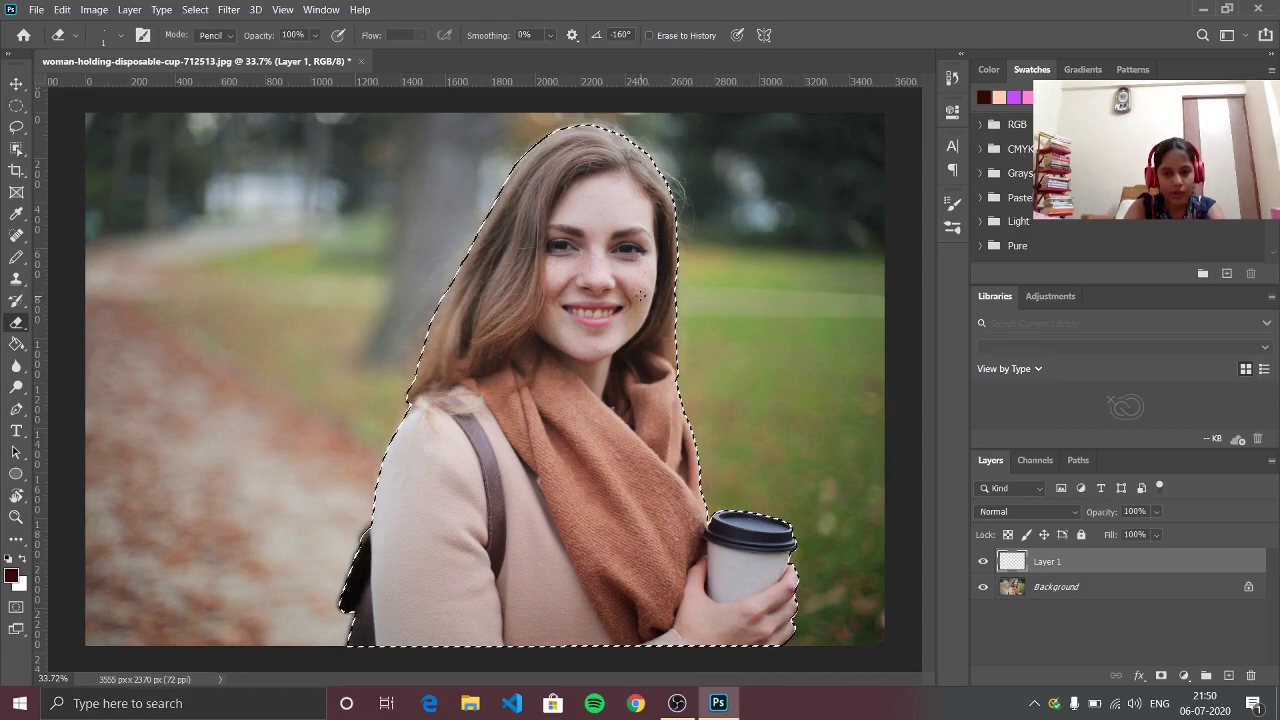
Enlarge the eraser brush, select the Background layer, and undo a test stroke beside the face
right_click(225, 243)
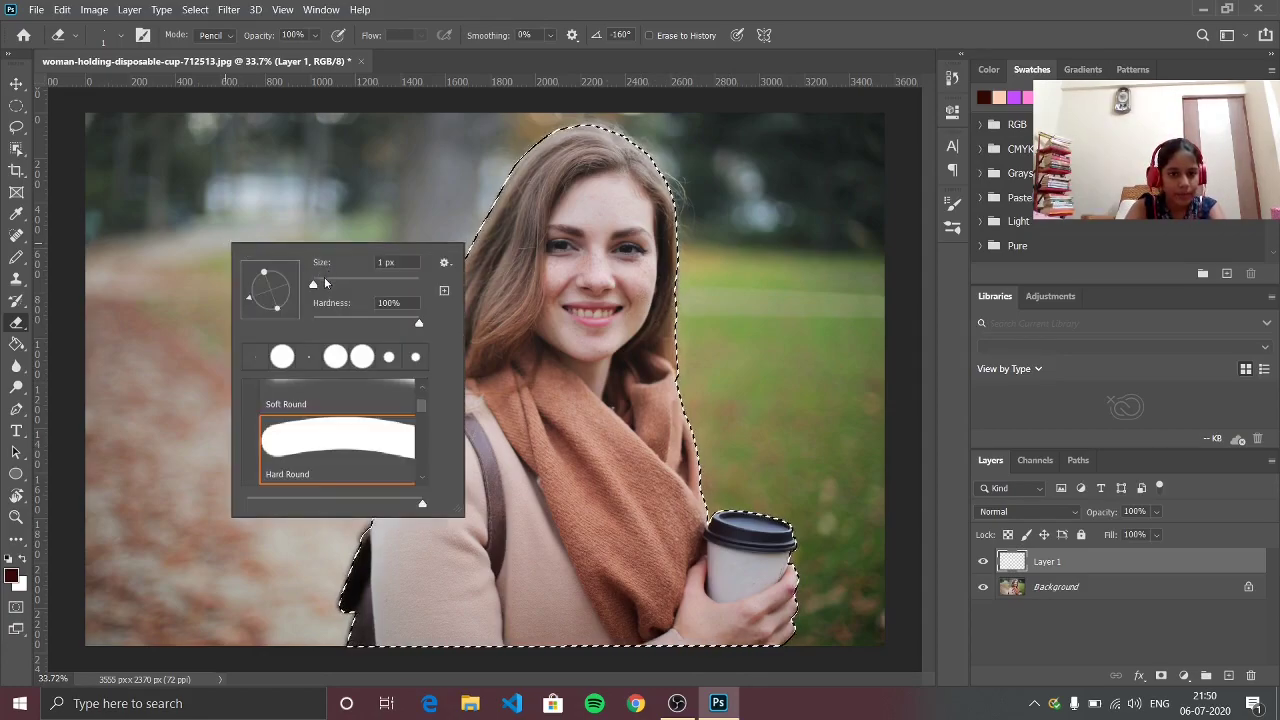
left_click_drag(325, 283, 359, 286)
key("Return")
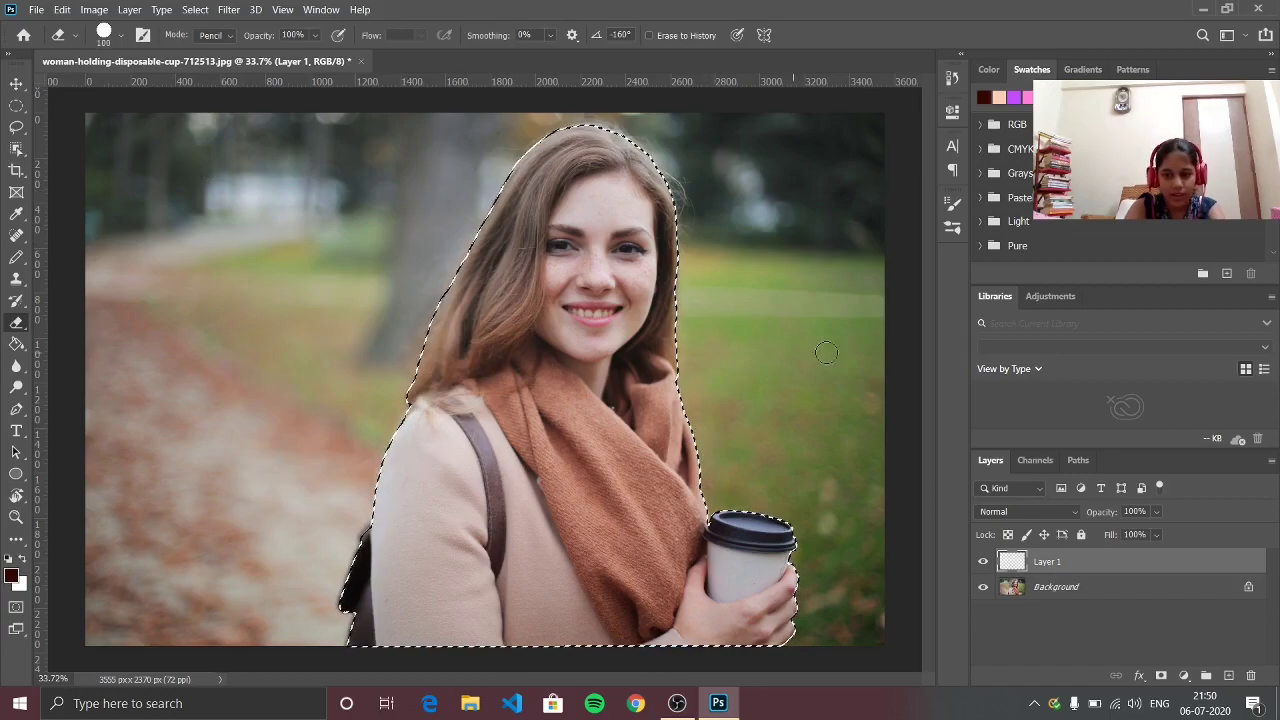
left_click(1013, 592)
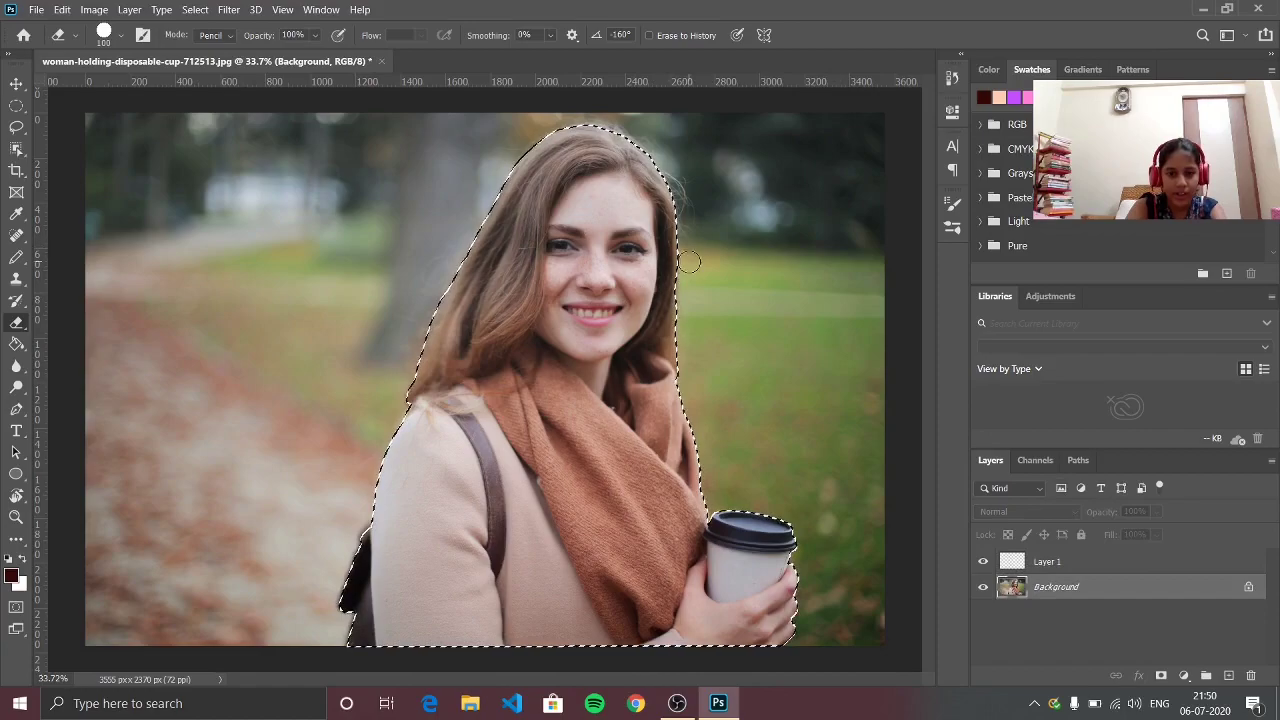
mouse_move(689, 262)
left_mouse_down()
mouse_move(648, 205)
mouse_move(665, 315)
left_mouse_up()
key("ctrl+z")
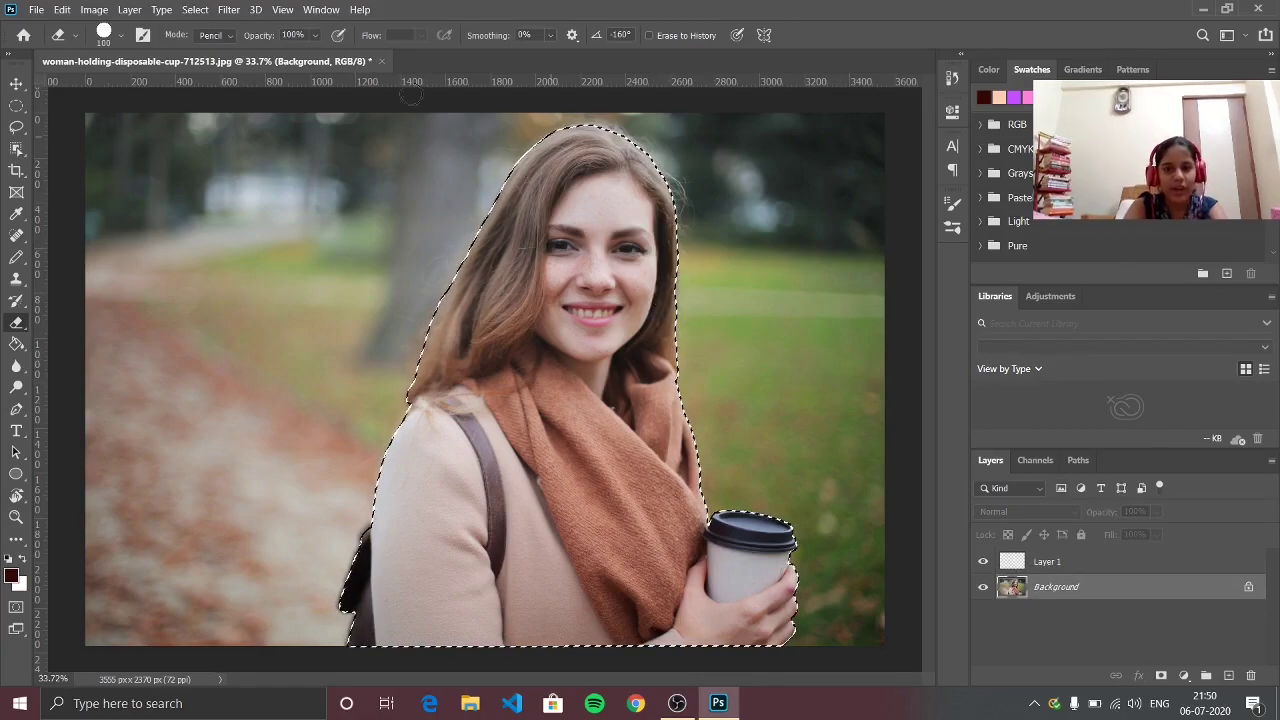
Invert the selection and erase the park around the woman with a 511 px eraser
left_click(206, 9)
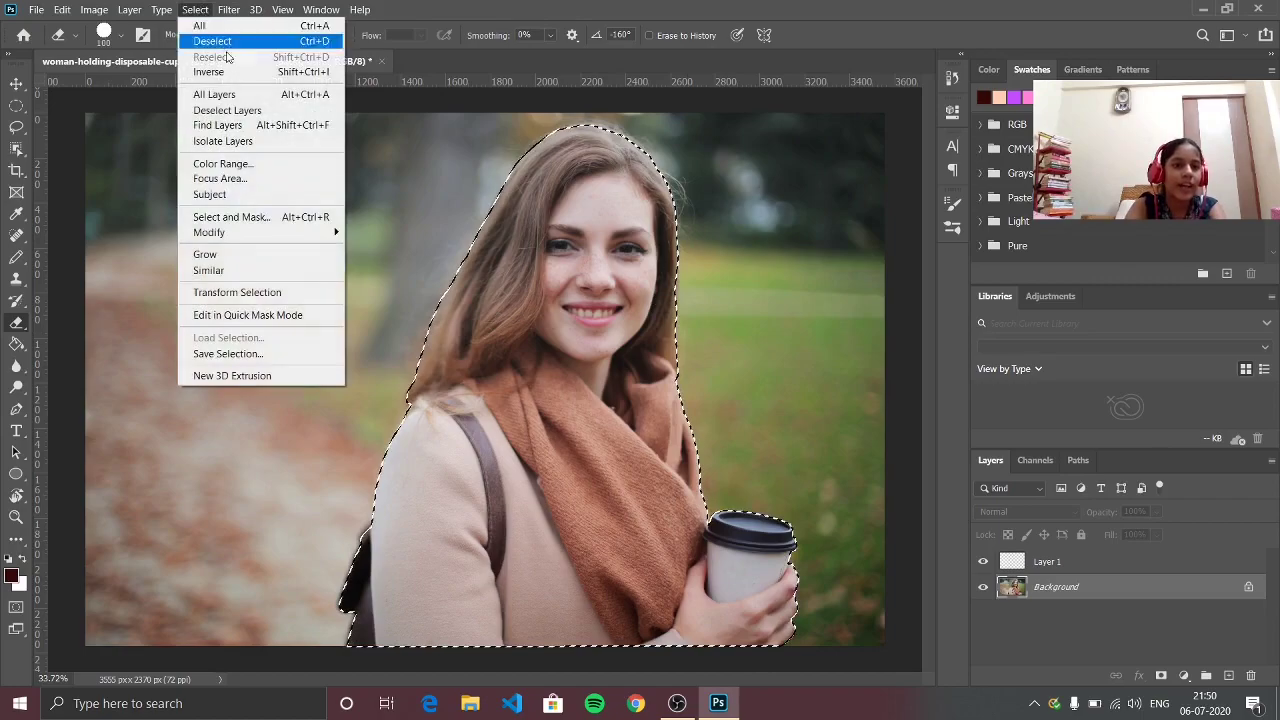
left_click(268, 77)
mouse_move(400, 180)
left_mouse_down()
mouse_move(405, 380)
mouse_move(440, 145)
left_mouse_up()
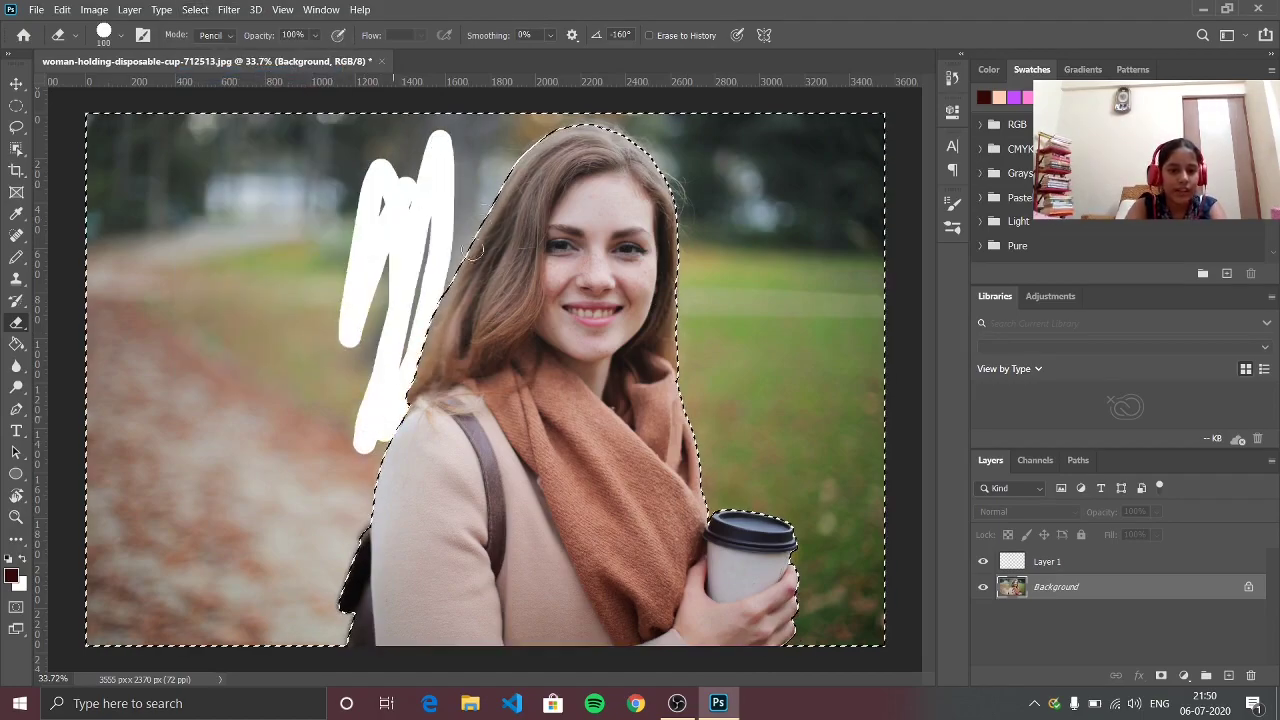
right_click(473, 250)
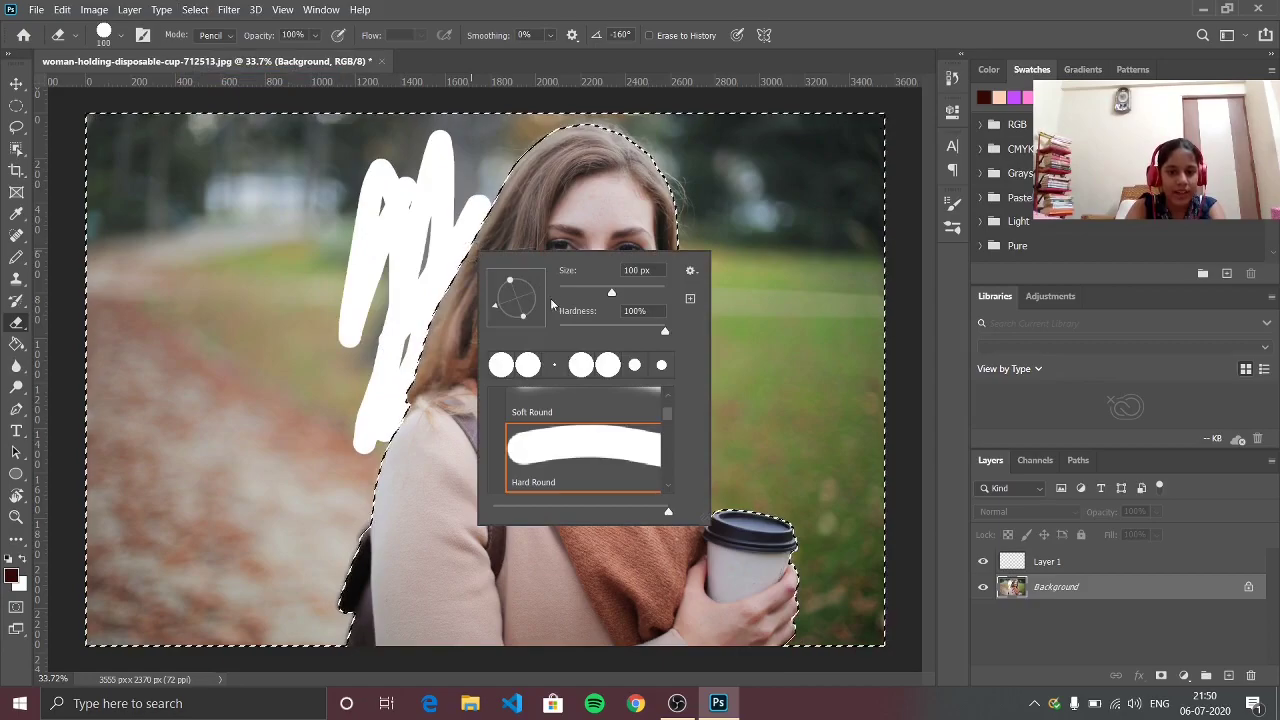
left_click_drag(609, 294, 657, 294)
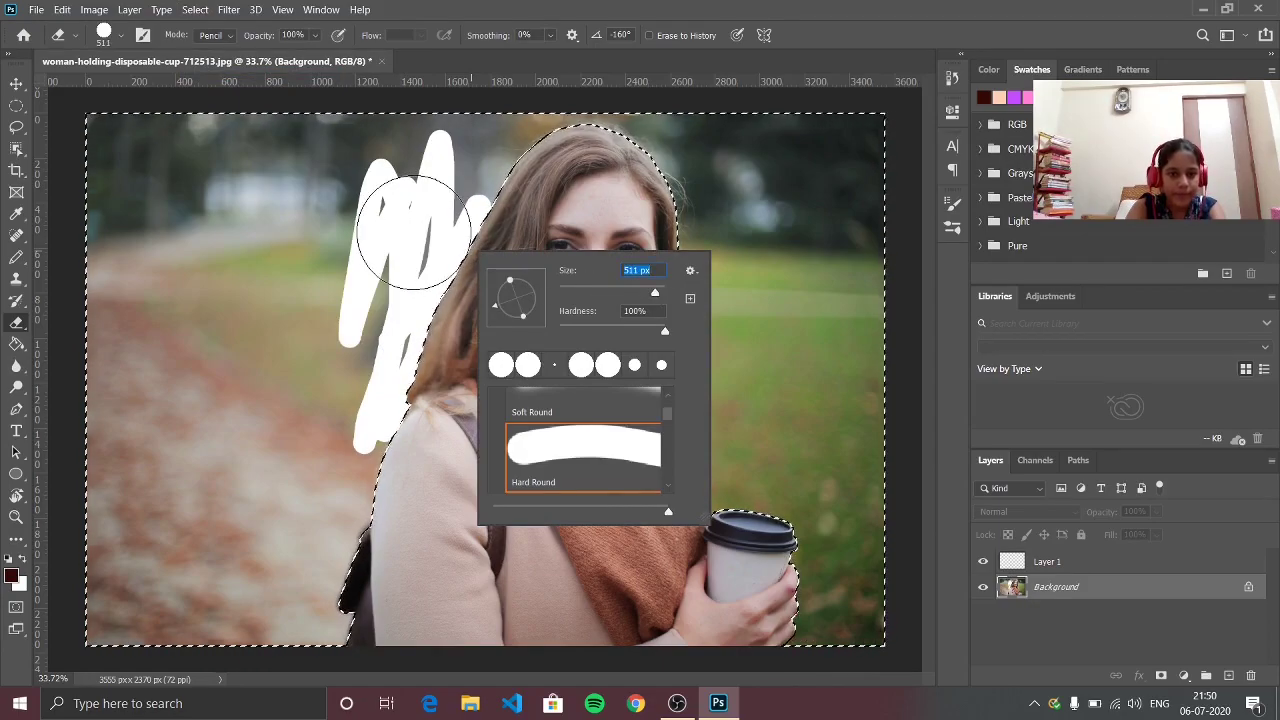
mouse_move(440, 150)
left_mouse_down()
mouse_move(337, 429)
mouse_move(615, 140)
mouse_move(786, 257)
mouse_move(737, 434)
mouse_move(766, 516)
mouse_move(814, 543)
mouse_move(829, 614)
mouse_move(843, 137)
mouse_move(797, 151)
mouse_move(391, 157)
mouse_move(163, 129)
mouse_move(115, 140)
mouse_move(74, 288)
mouse_move(109, 425)
mouse_move(137, 640)
mouse_move(343, 563)
mouse_move(318, 513)
left_mouse_up()
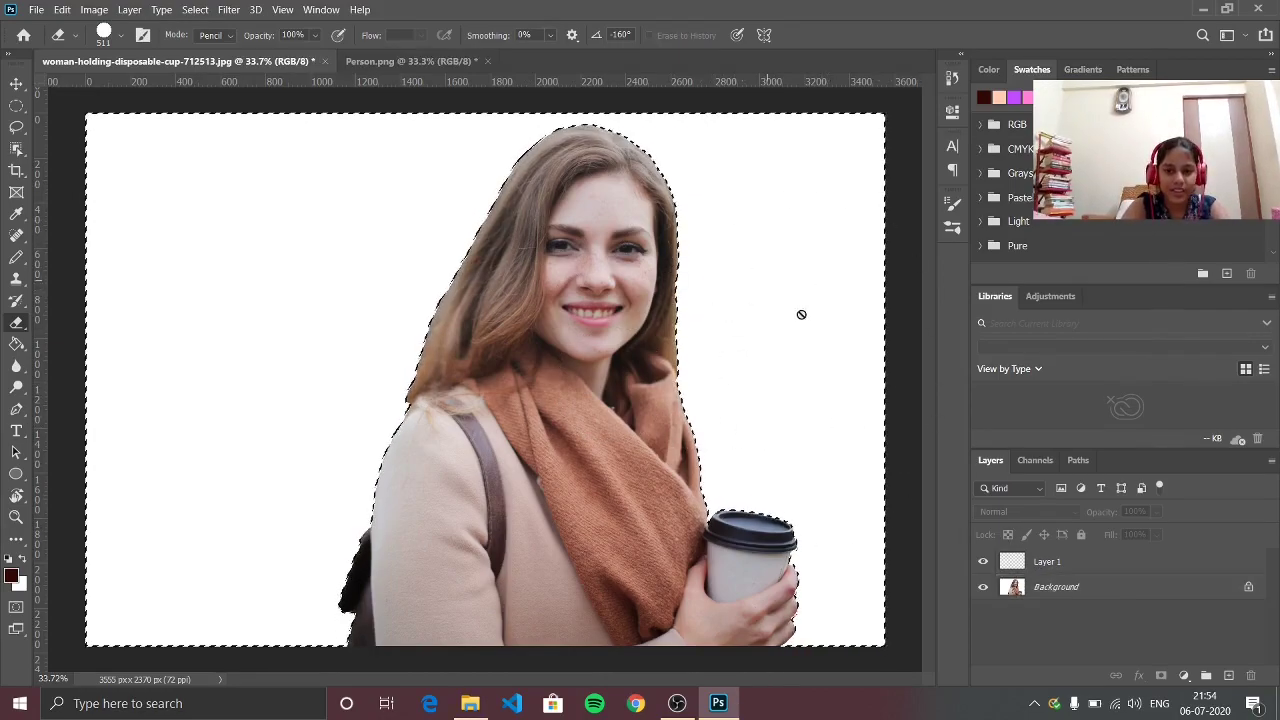
Unlock Background as Layer 0, merge it down into Layer 1, and erase the white to transparency
double_click(1110, 587)
left_click(767, 207)
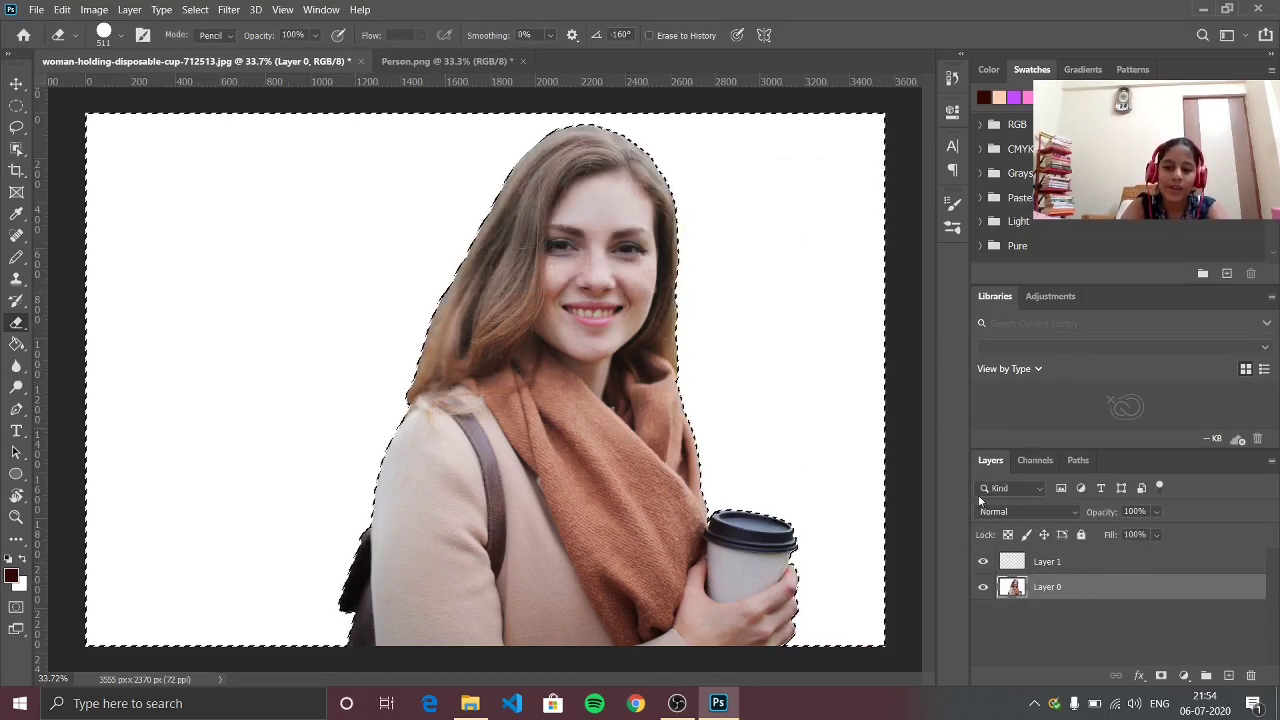
left_click_drag(1018, 570, 1045, 602)
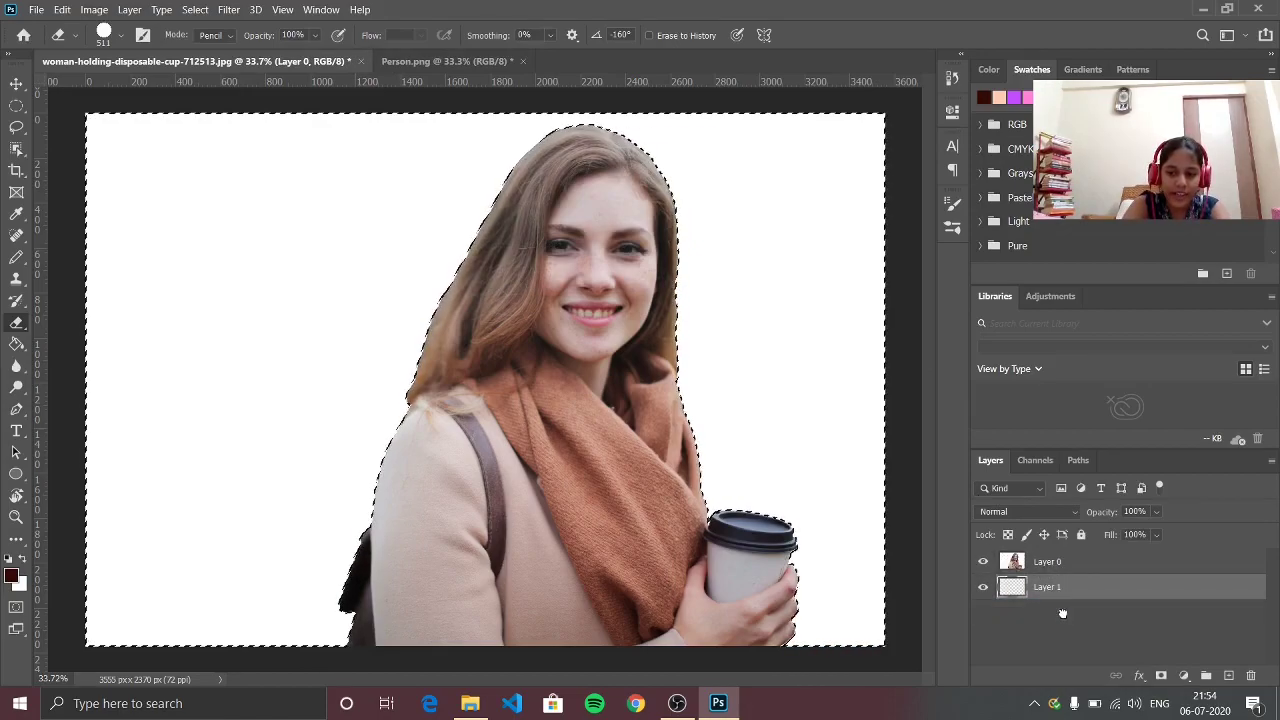
right_click(1064, 560)
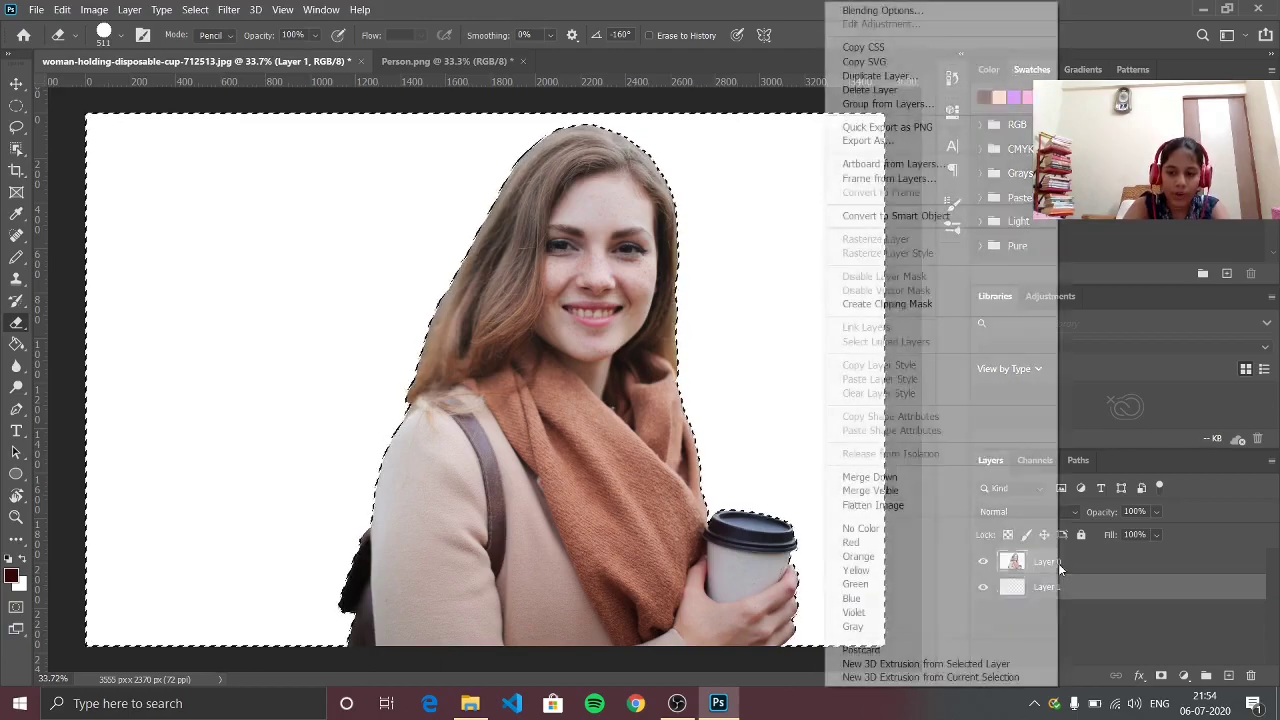
left_click(875, 477)
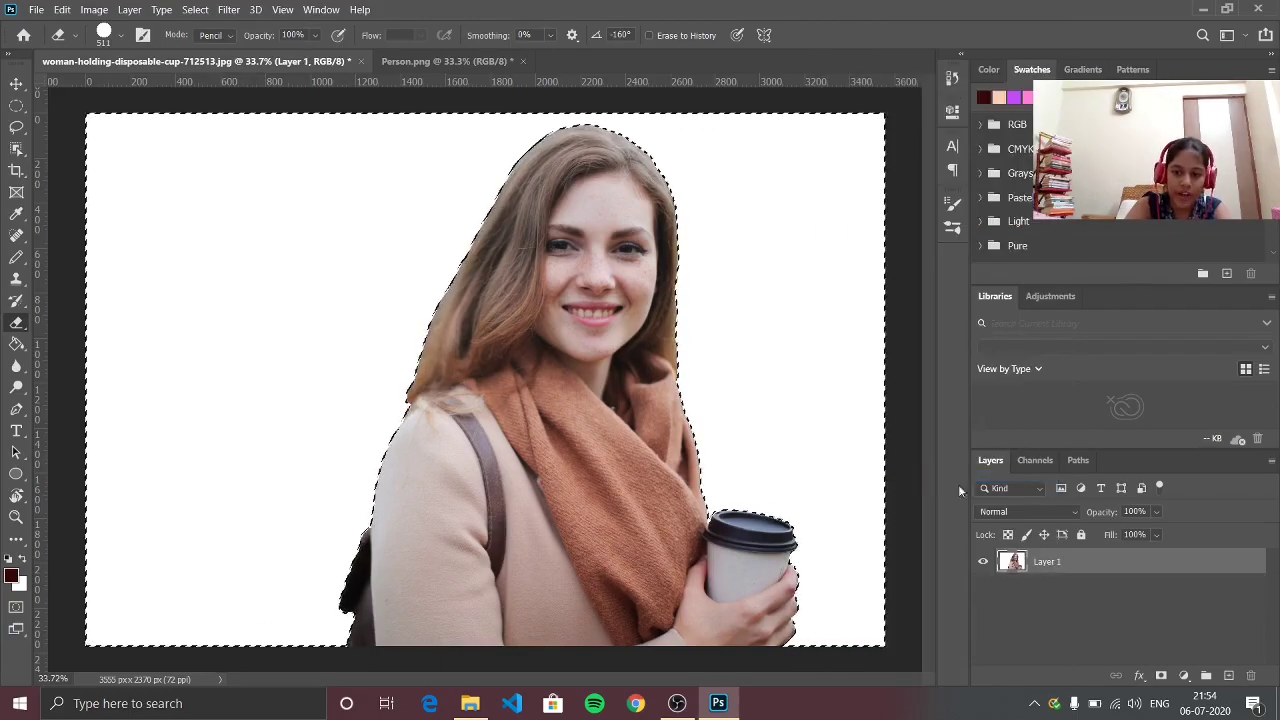
mouse_move(791, 331)
left_mouse_down()
mouse_move(751, 229)
mouse_move(737, 386)
mouse_move(771, 563)
mouse_move(840, 590)
mouse_move(829, 351)
mouse_move(873, 363)
mouse_move(763, 150)
mouse_move(674, 143)
mouse_move(663, 122)
mouse_move(514, 137)
mouse_move(378, 222)
left_mouse_up()
mouse_move(337, 363)
left_mouse_down()
mouse_move(366, 432)
mouse_move(286, 614)
mouse_move(148, 620)
mouse_move(114, 457)
mouse_move(286, 357)
mouse_move(291, 171)
mouse_move(122, 442)
mouse_move(98, 300)
mouse_move(96, 205)
mouse_move(114, 150)
left_mouse_up()
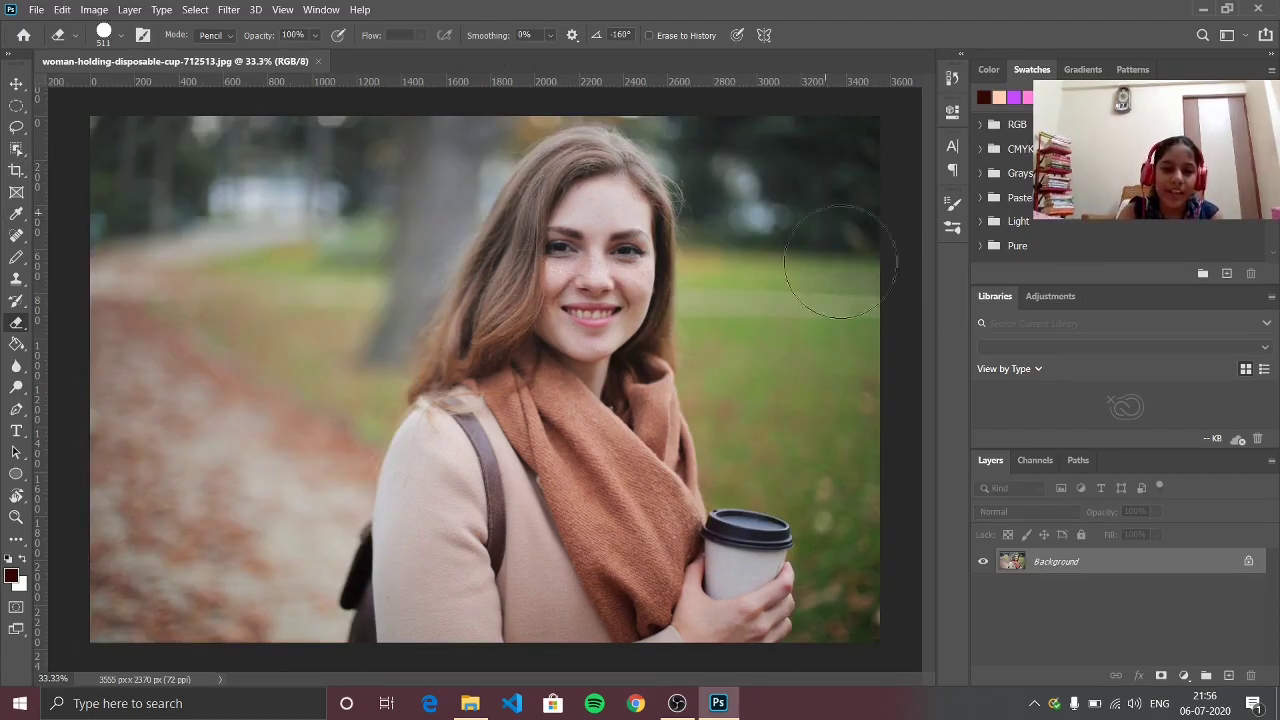
Select the Magnetic Lasso Tool and begin tracing at the top of the woman's hair
left_click(14, 130)
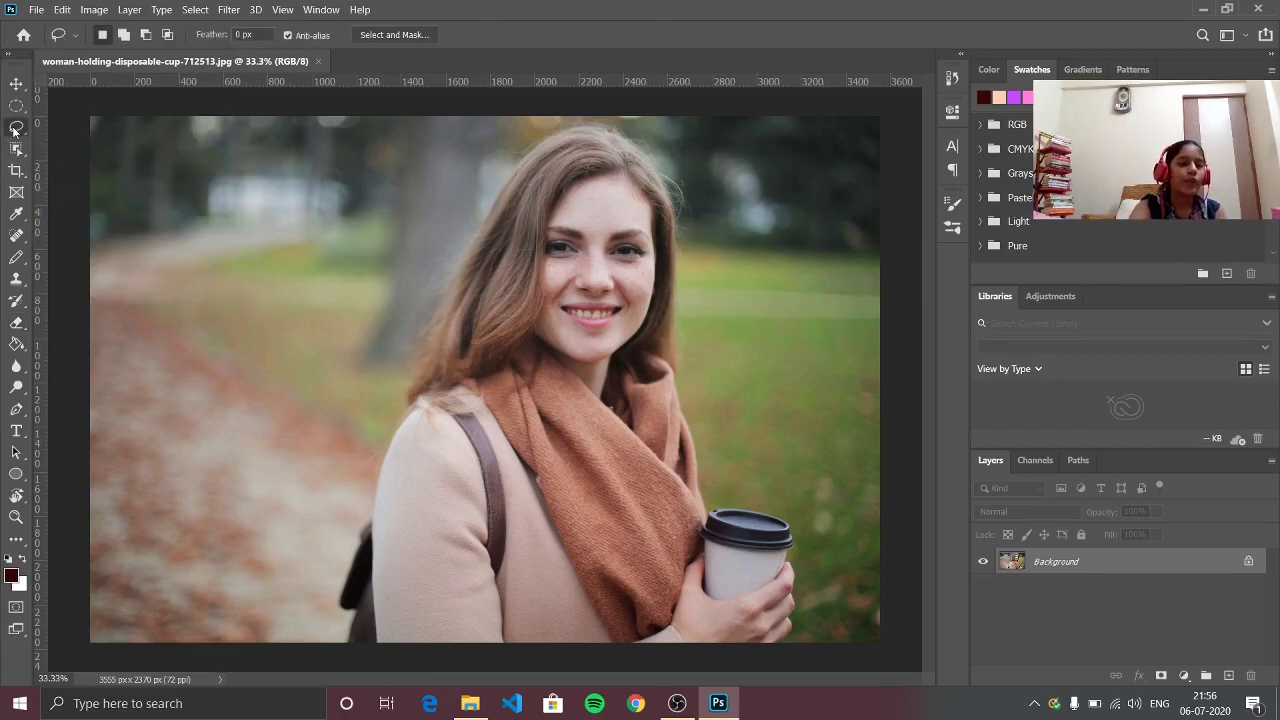
right_click(14, 128)
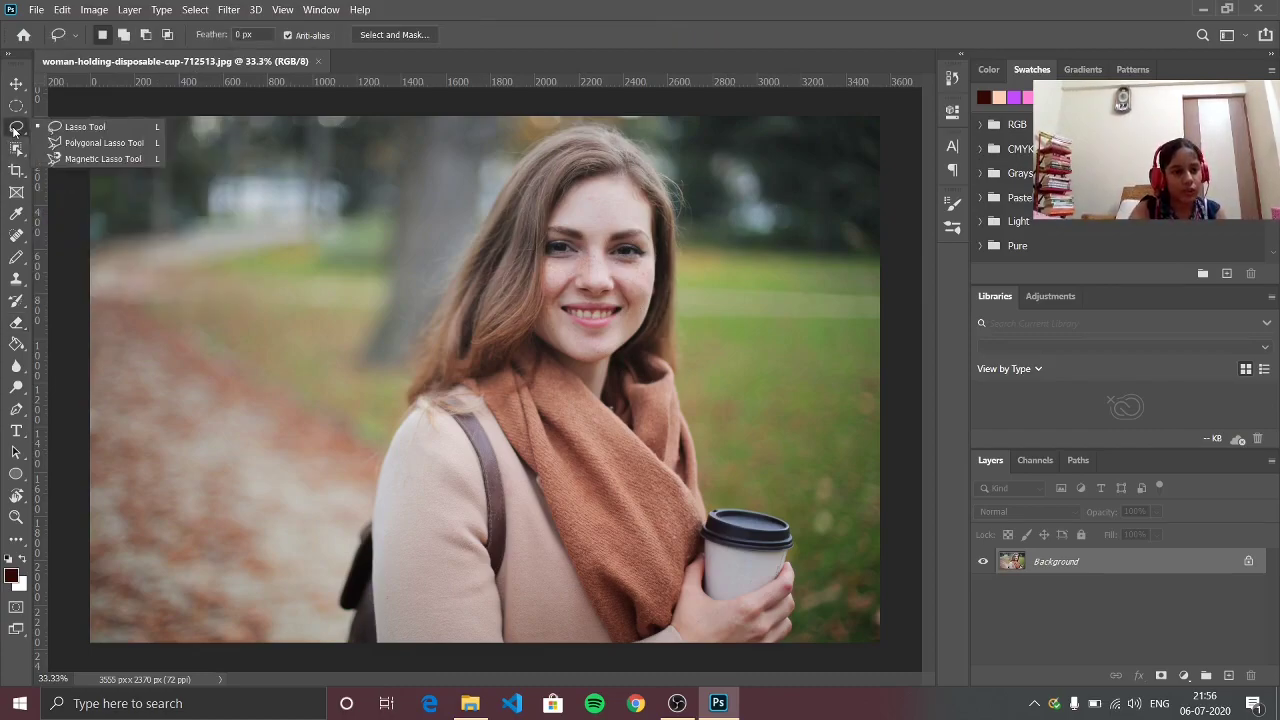
left_click(115, 159)
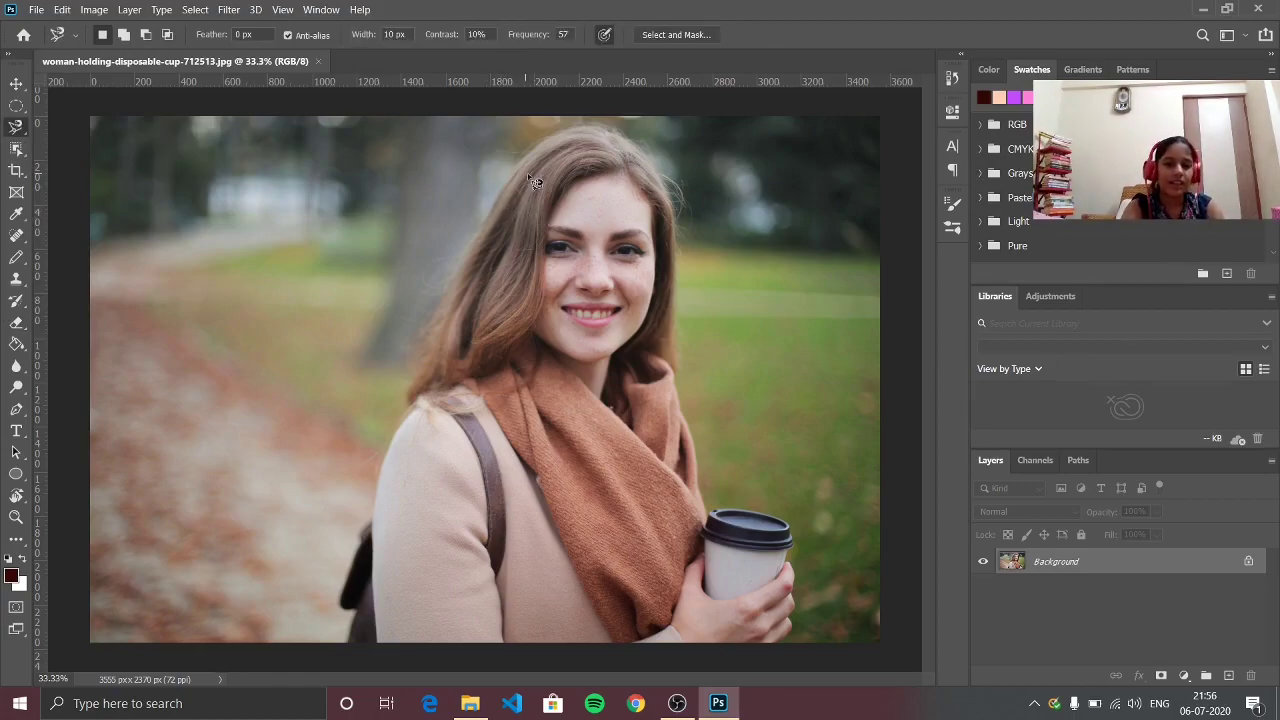
left_click(519, 168)
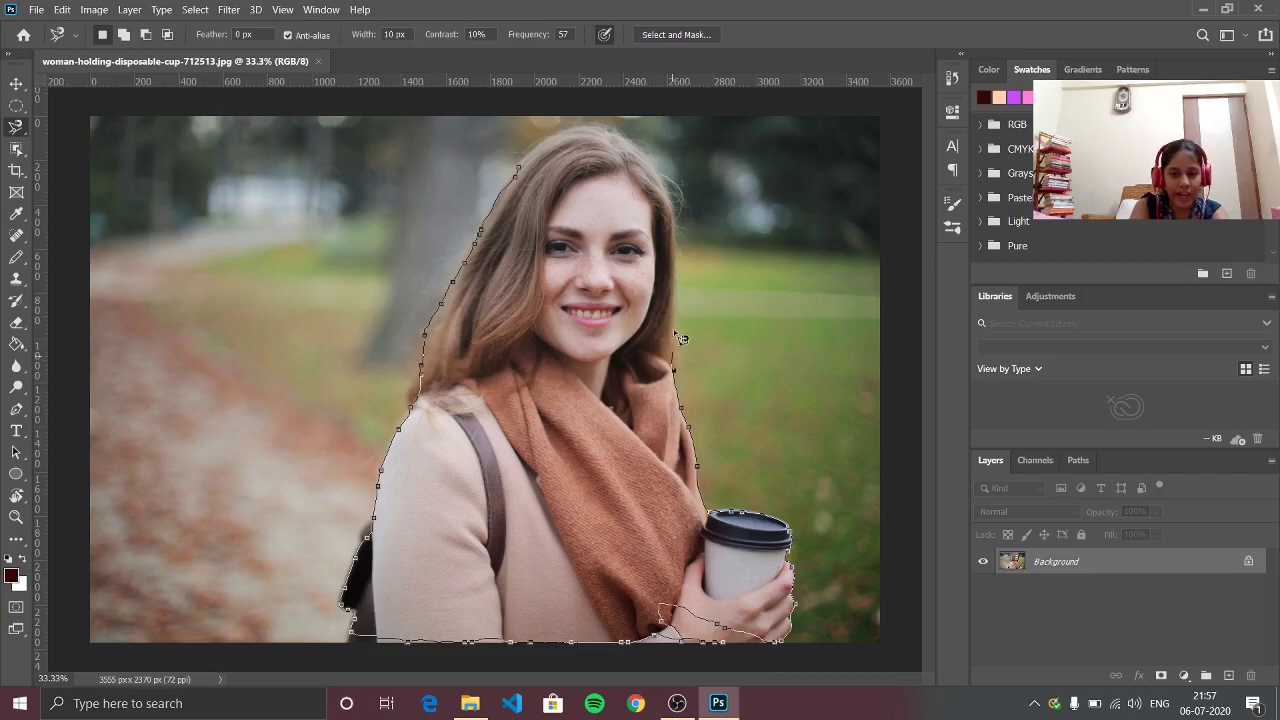
Close the magnetic lasso outline and add a layer mask to Layer 0
left_click(518, 170)
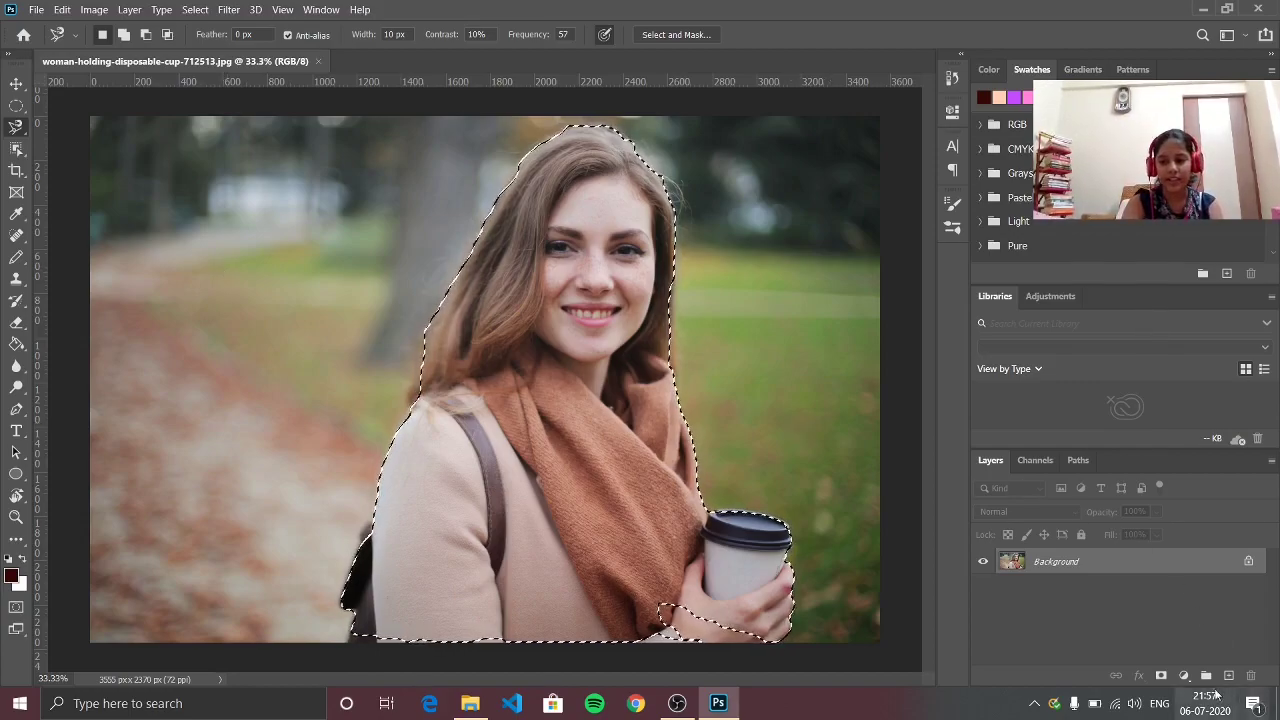
left_click(1161, 676)
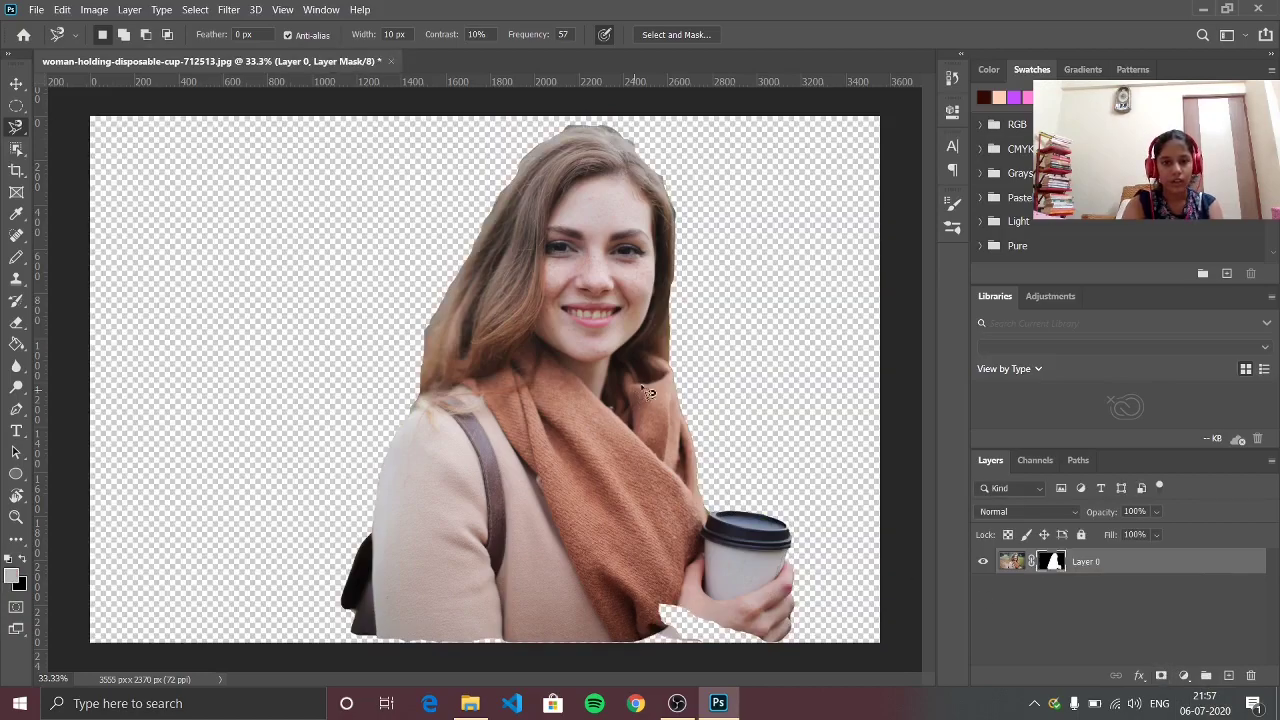